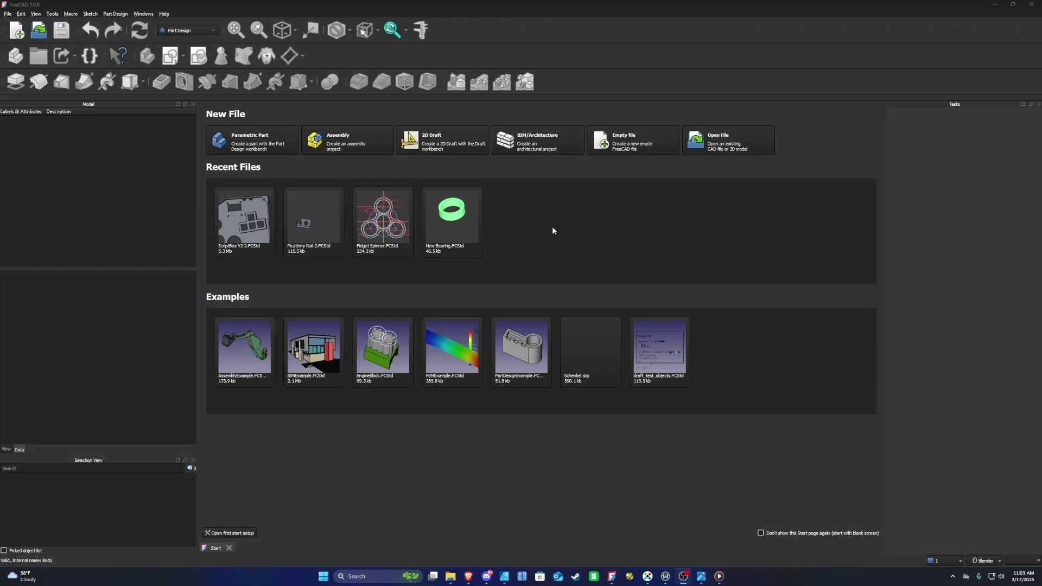
Create a new document with a body and start a sketch on its XY plane.
click(8, 14)
click(17, 26)
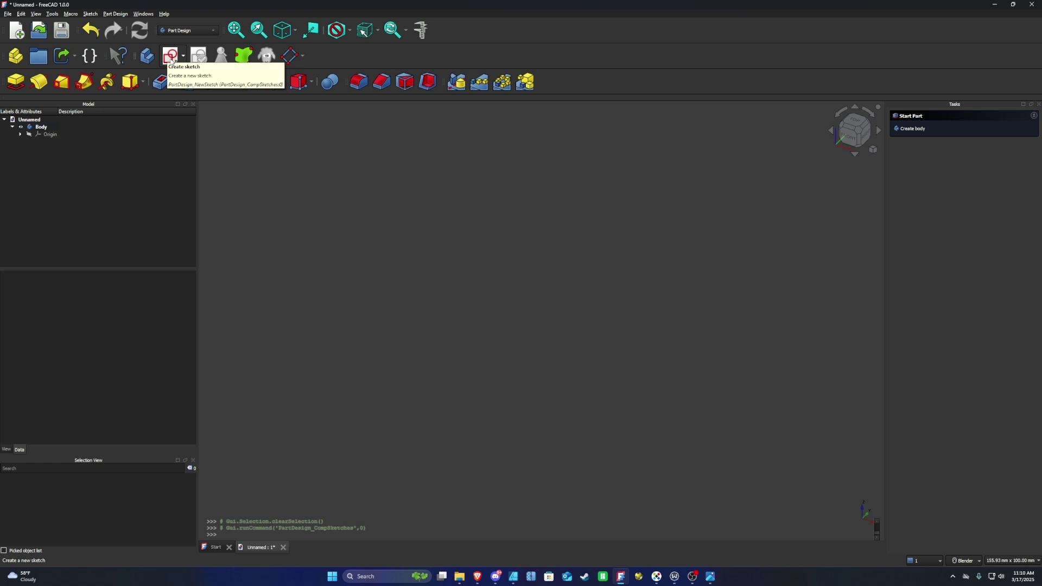
click(171, 60)
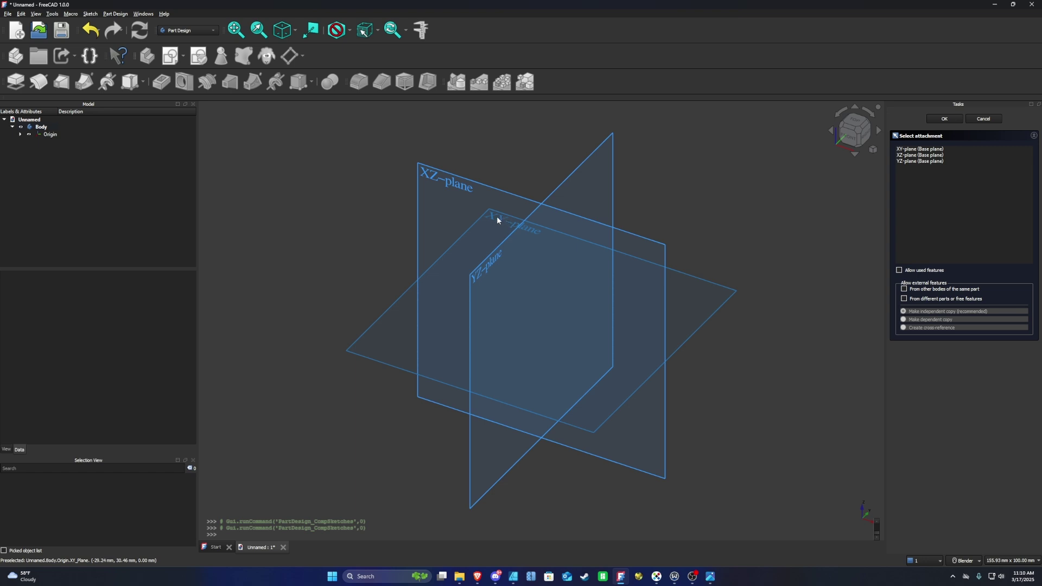
click(914, 149)
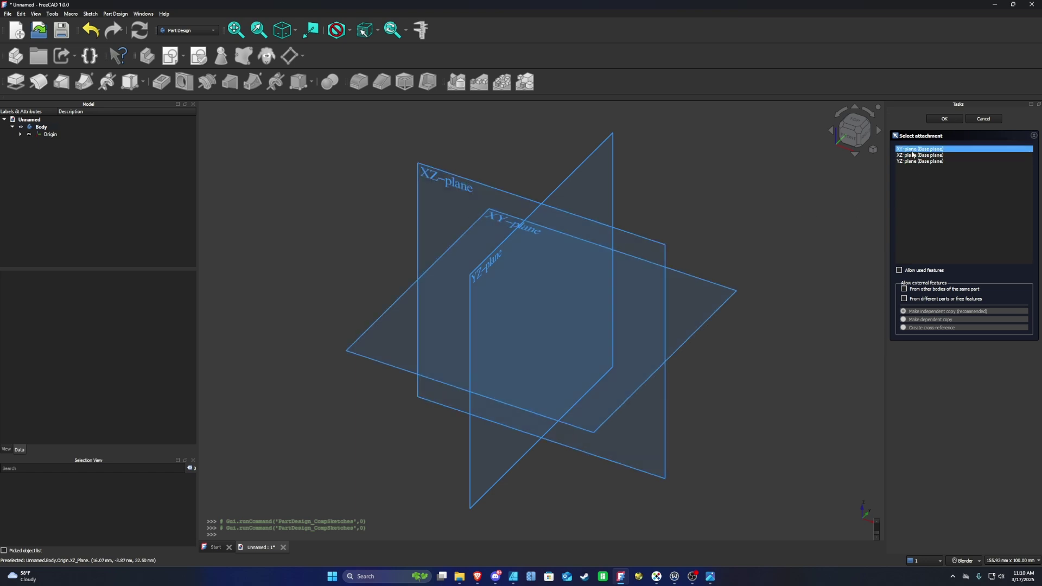
click(914, 149)
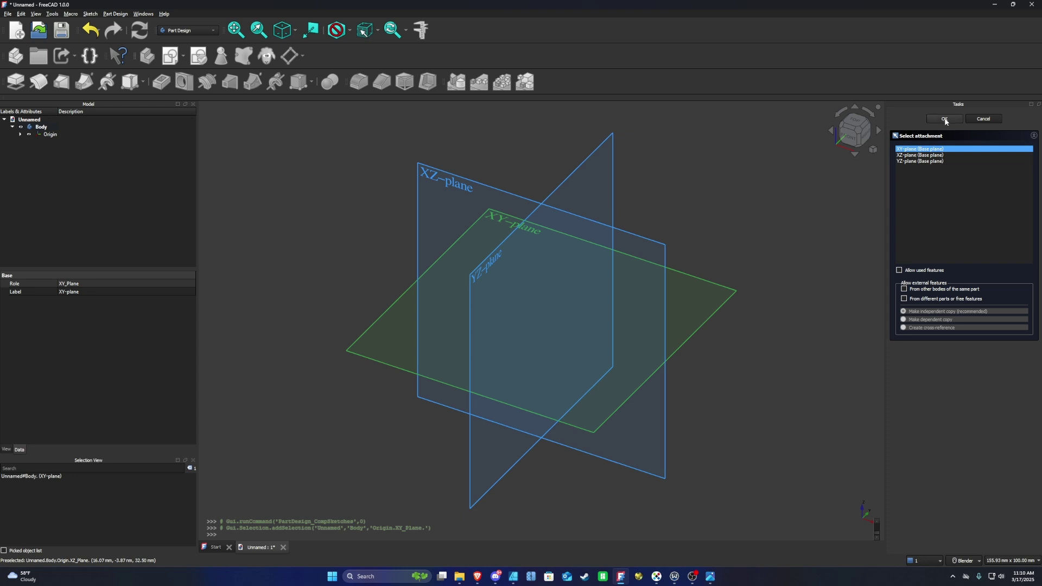
click(944, 118)
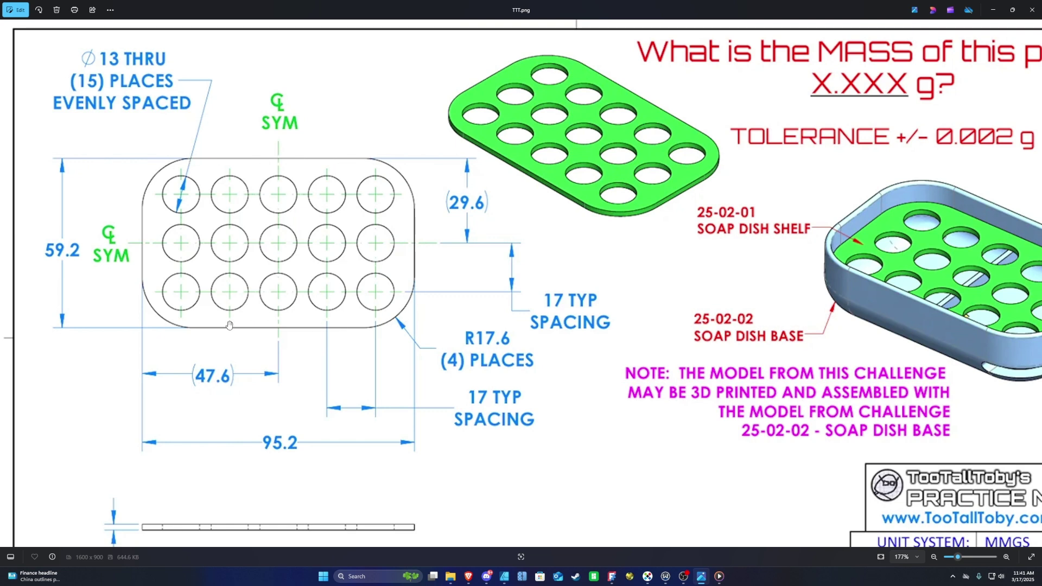
Sketch a rounded rectangle 95.2 mm wide and 59.2 mm high with a 17 mm corner radius.
drag(141, 286, 141, 281)
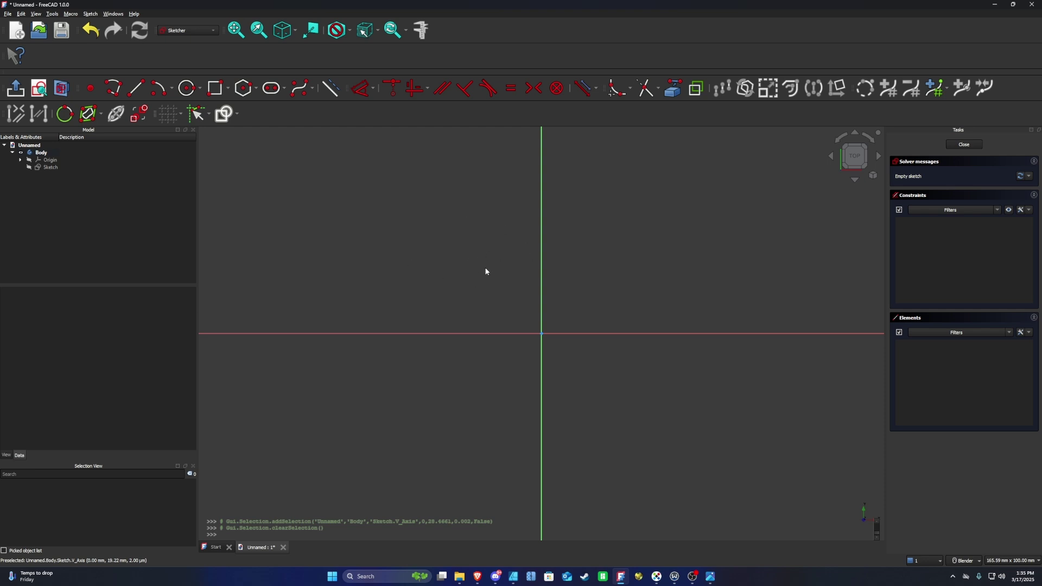
click(228, 91)
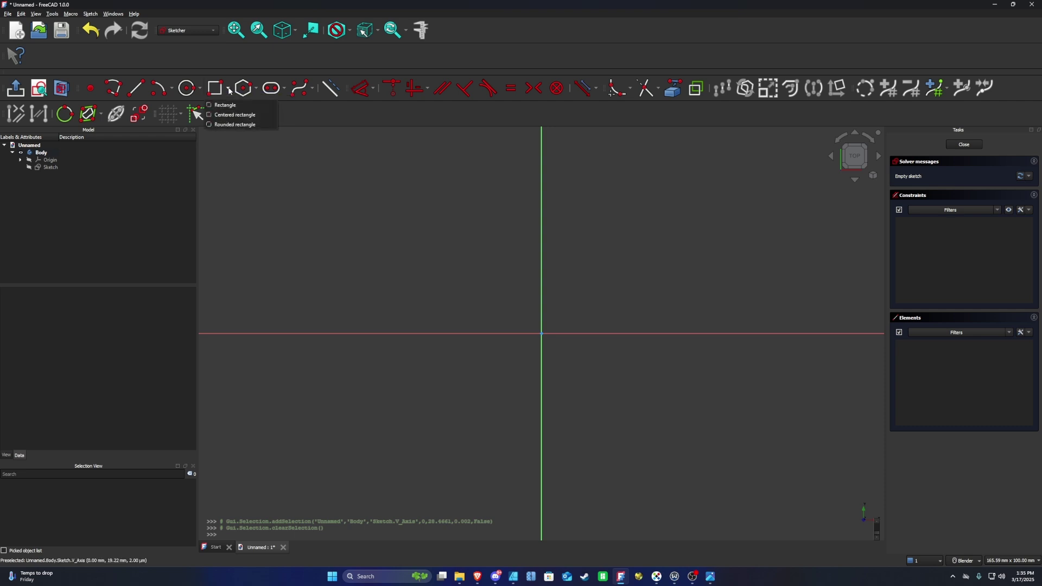
click(231, 125)
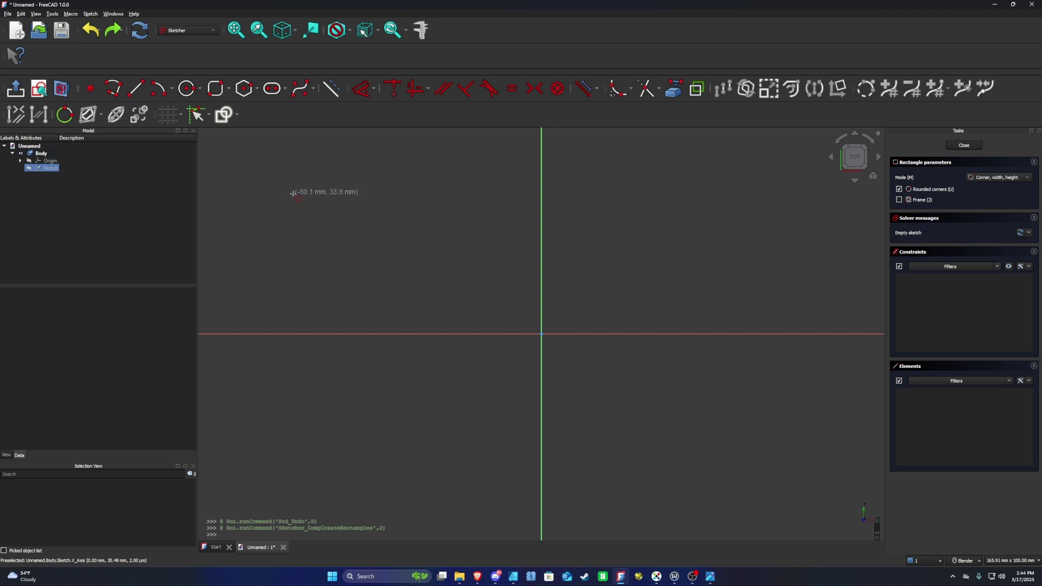
click(293, 193)
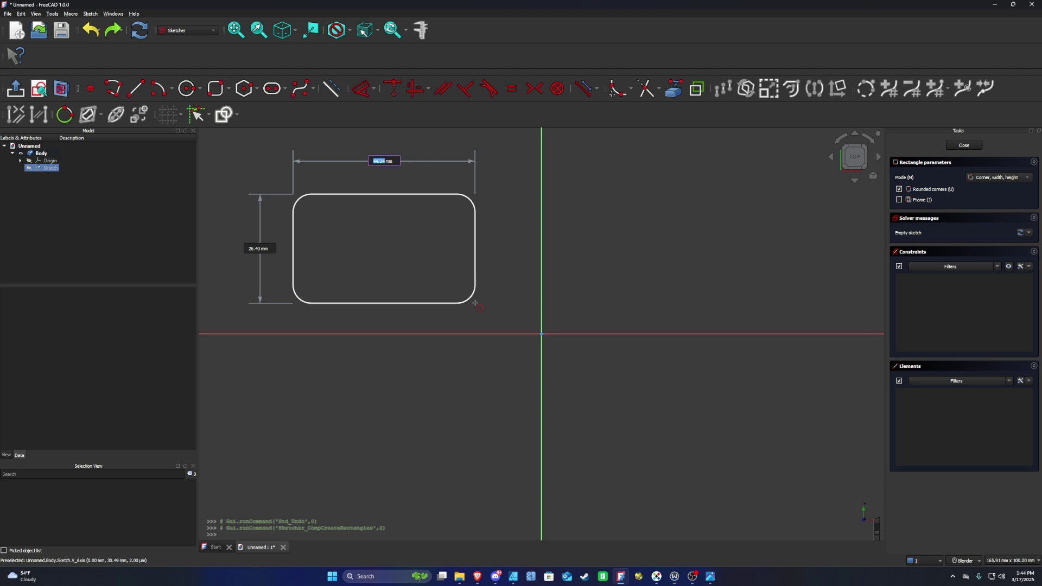
text(95)
key(Tab)
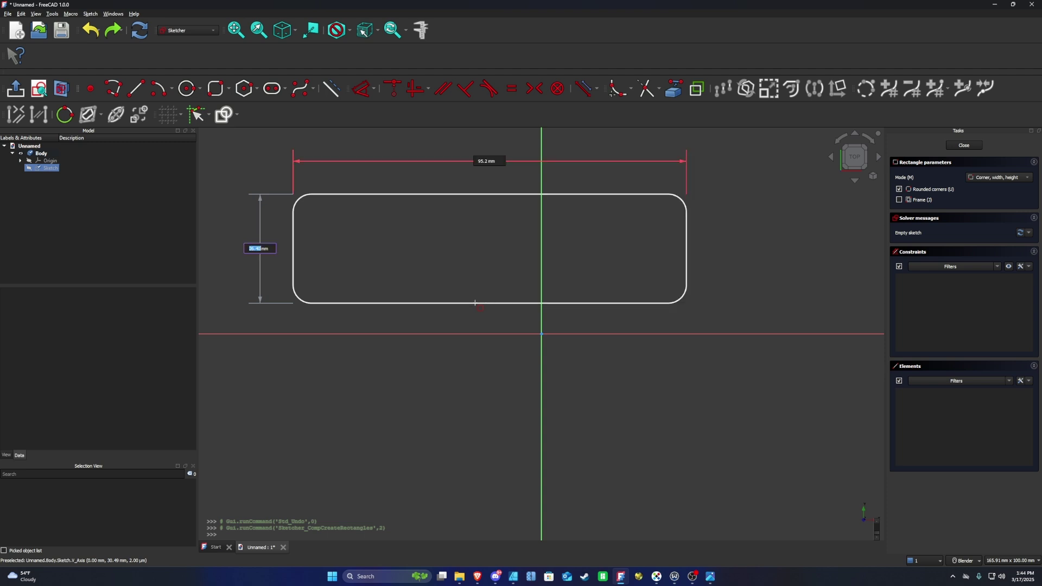
text(59.)
key(Tab)
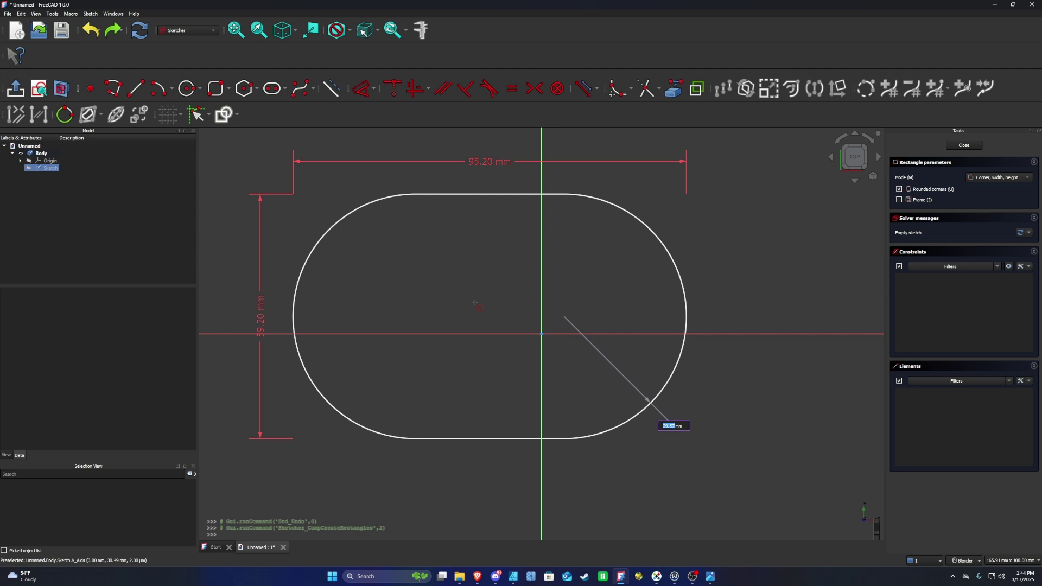
text(1)
key(Return)
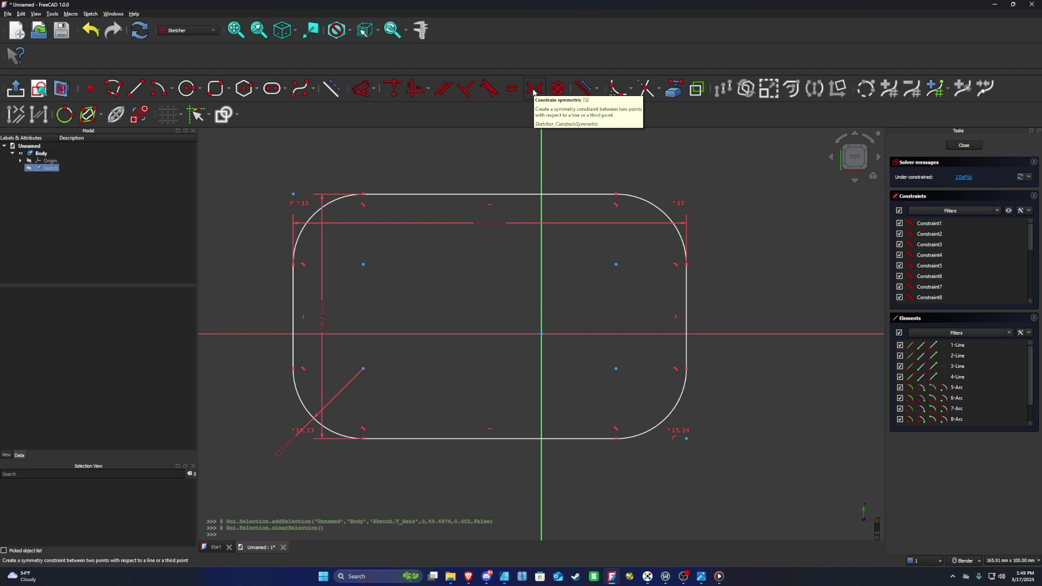
Constrain the endpoints of the rounded rectangle's upper edge to be symmetric about the vertical axis.
click(364, 196)
click(616, 195)
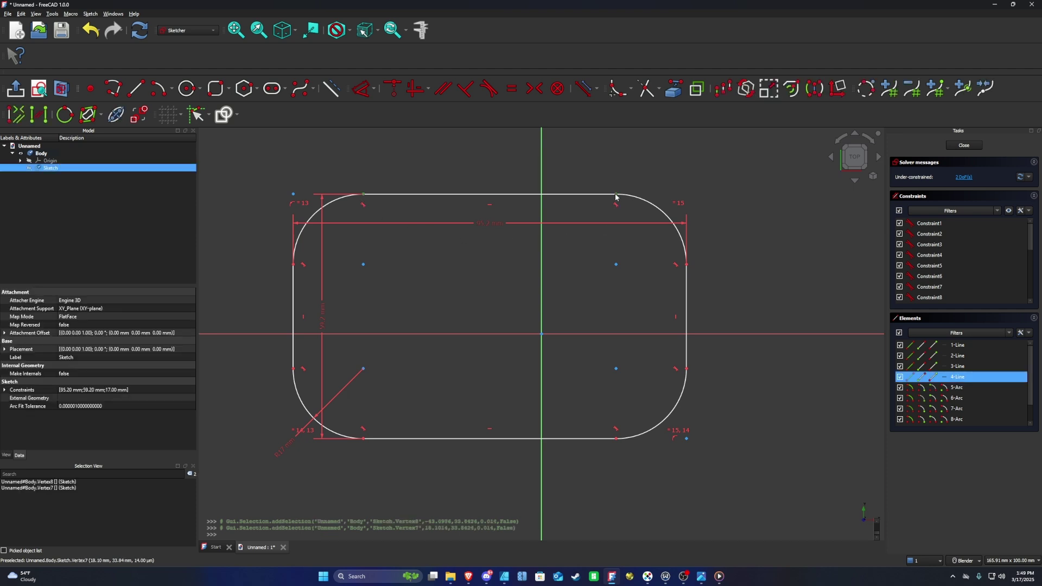
click(541, 153)
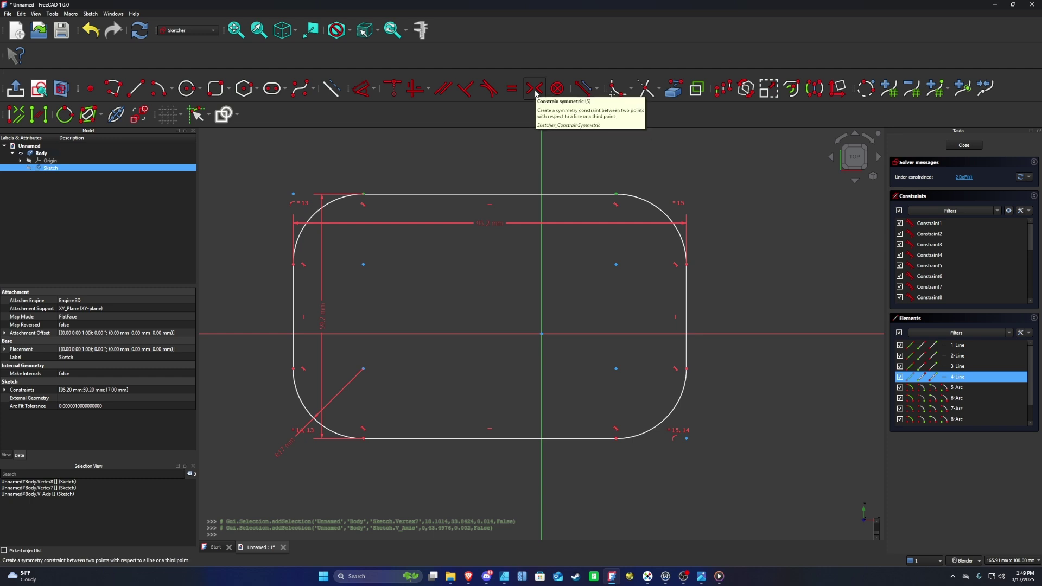
click(535, 94)
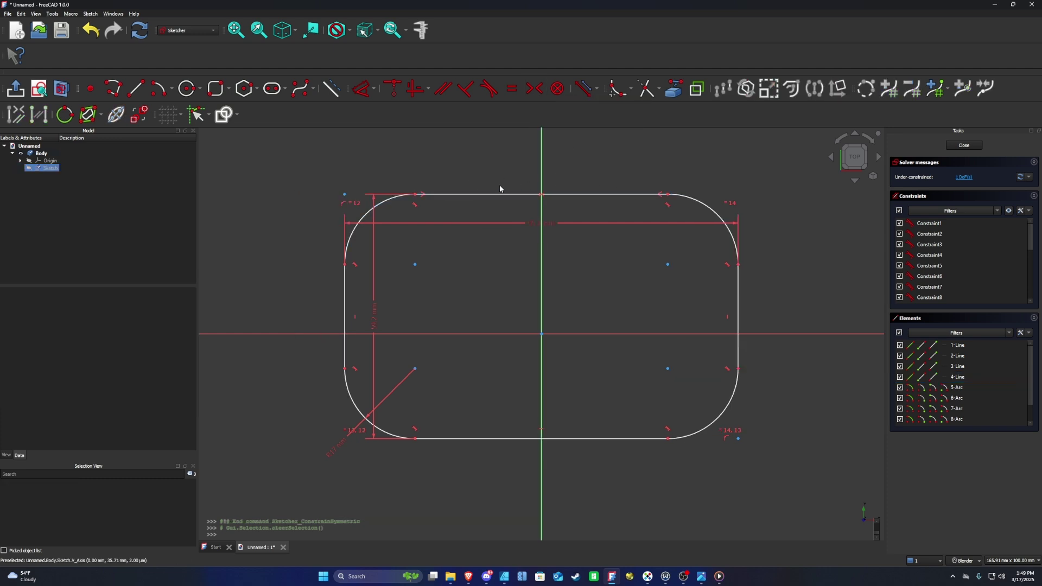
Constrain the endpoints of the outline's left edge to be symmetric about the horizontal axis and close the sketch.
click(393, 173)
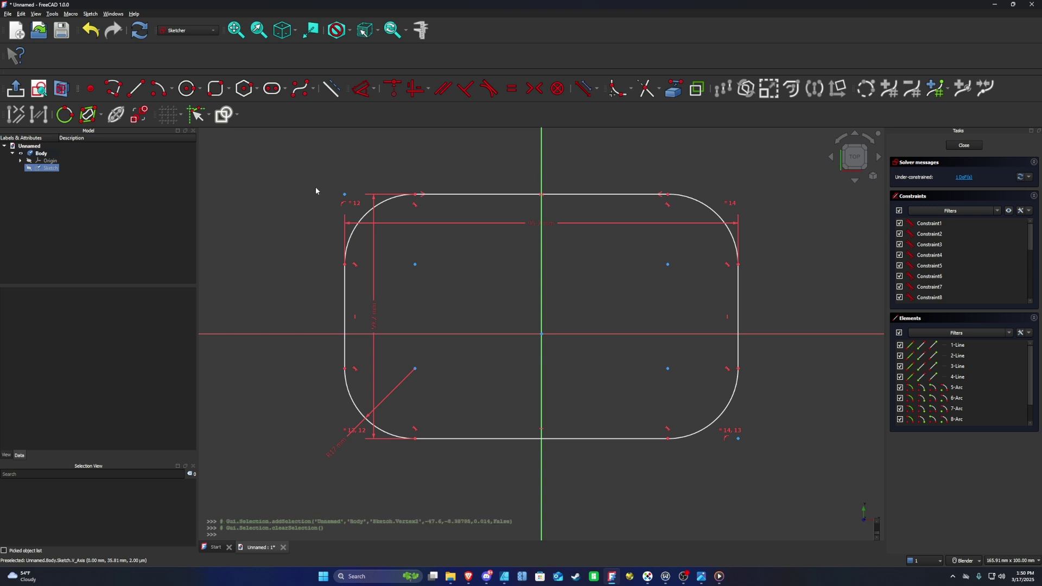
click(345, 265)
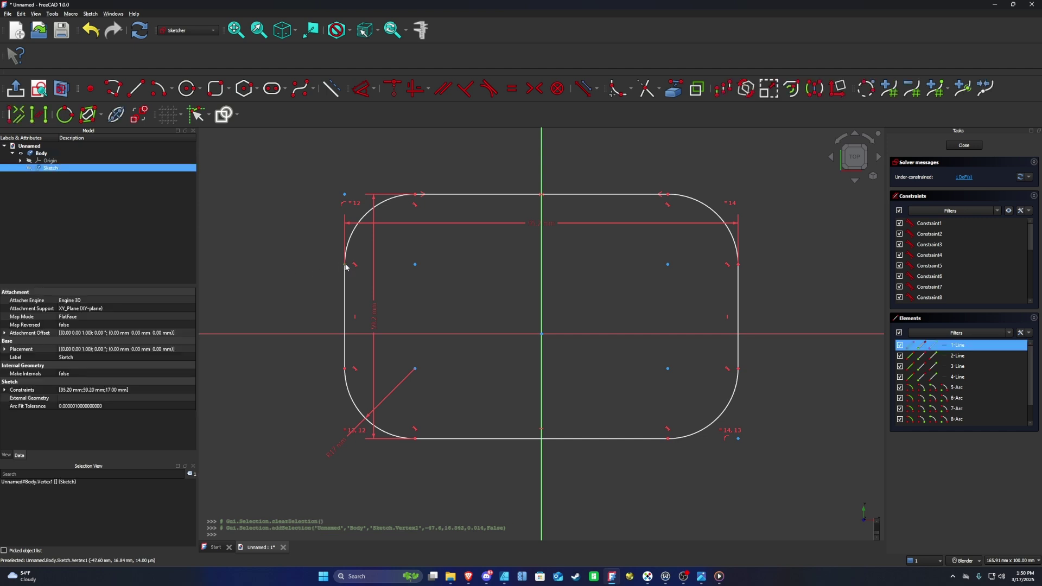
ctrl+click(345, 369)
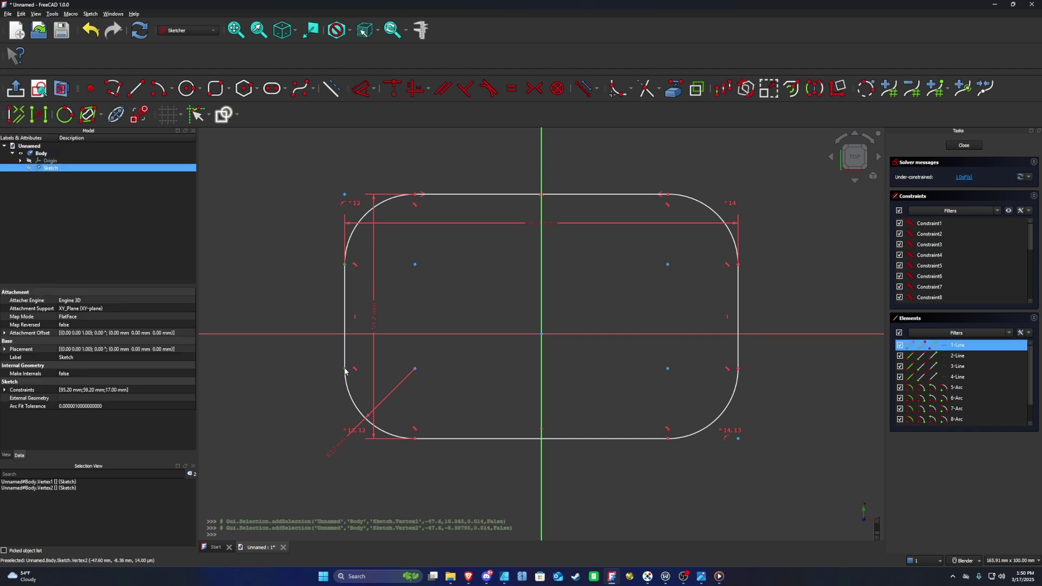
ctrl+click(314, 334)
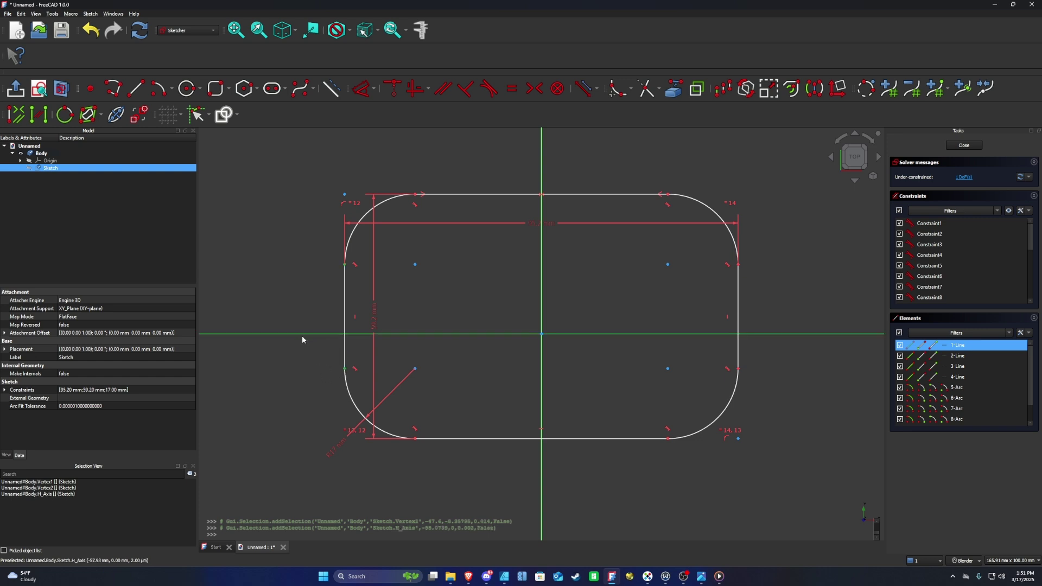
click(533, 89)
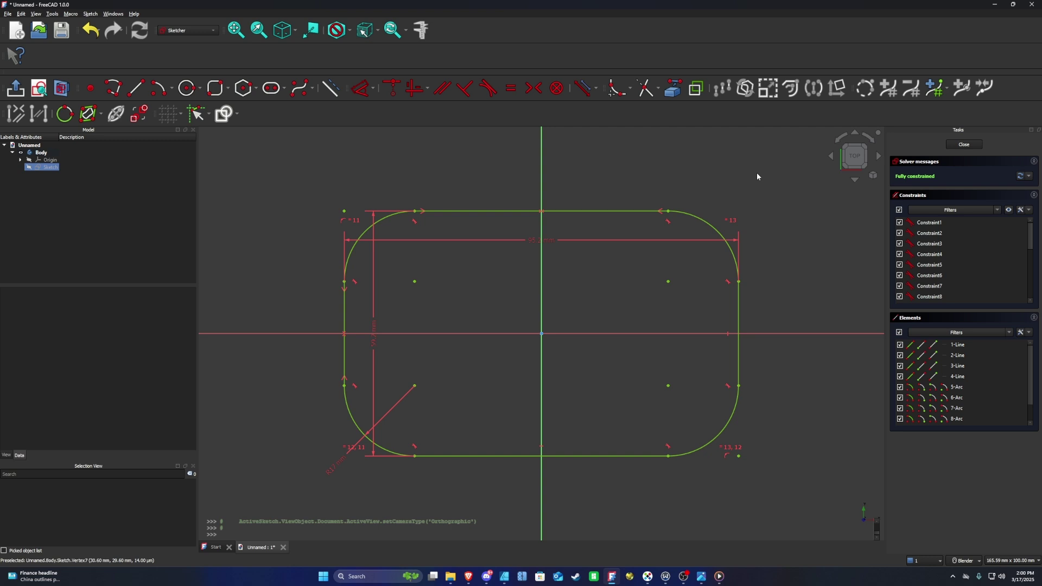
key(Escape)
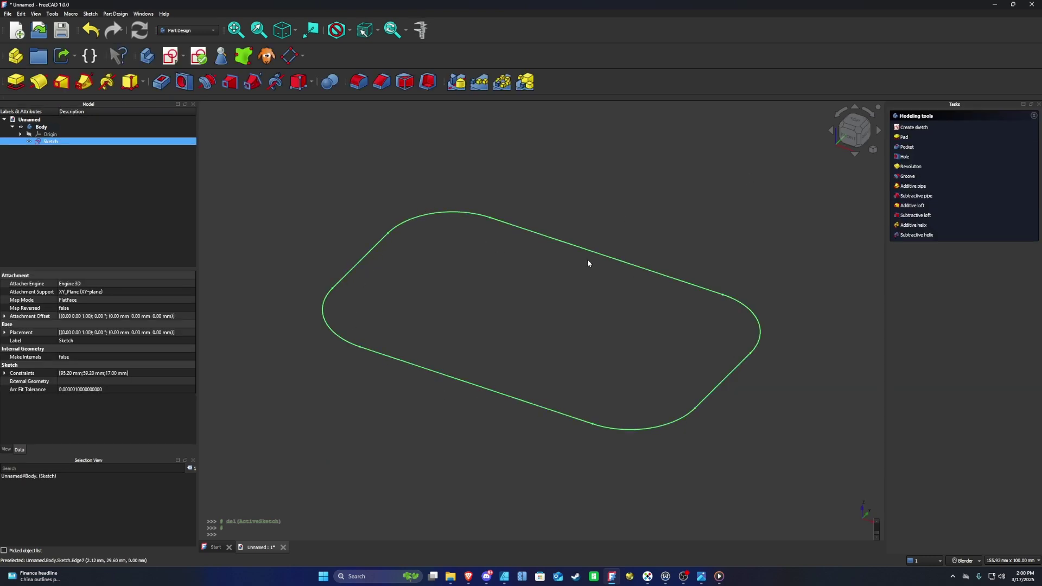
click(683, 246)
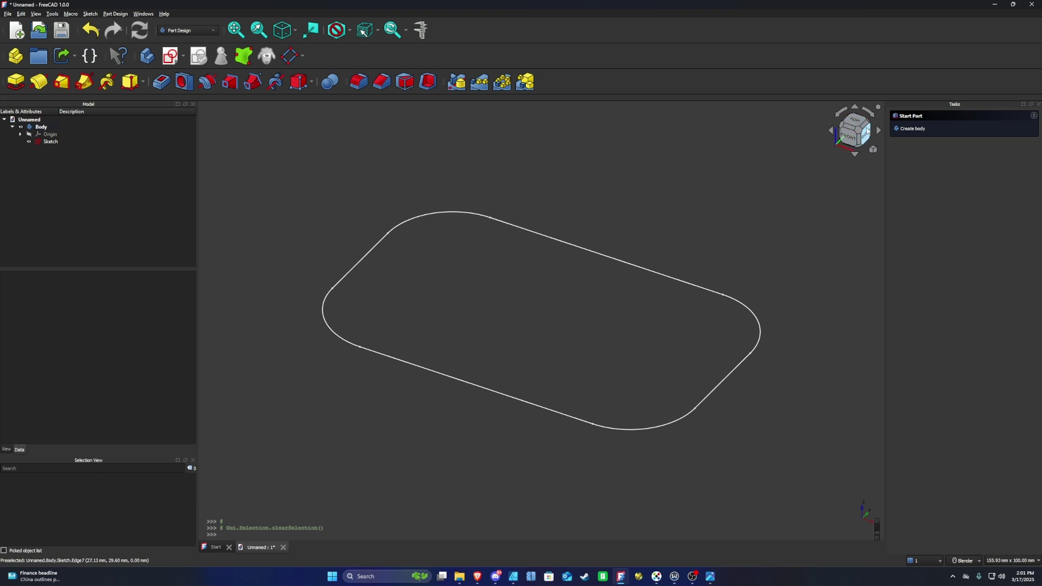
Check the plate thickness in the reference drawing and pad the outline sketch by 2 mm.
click(472, 212)
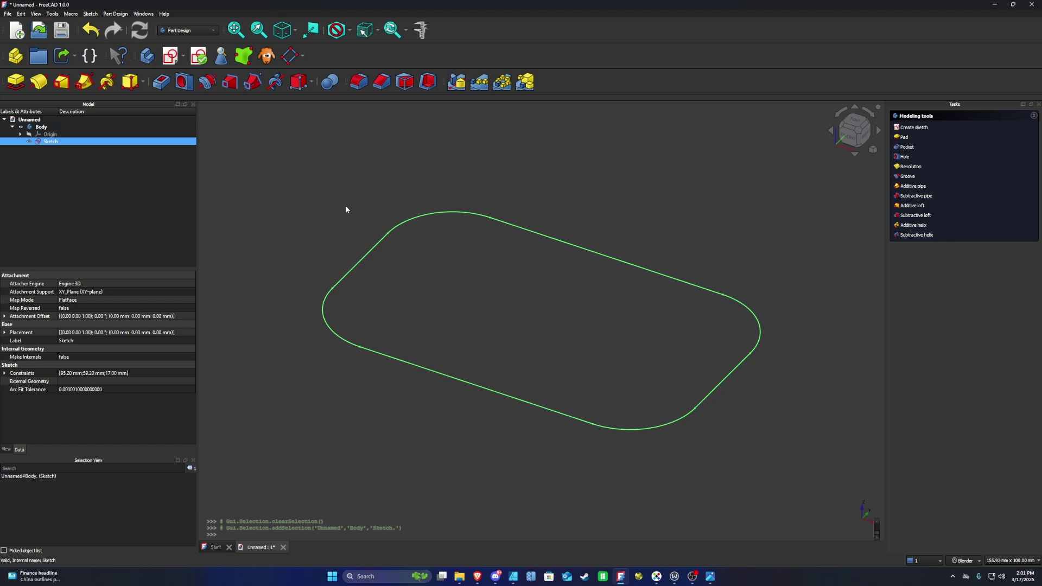
key(alt+Tab)
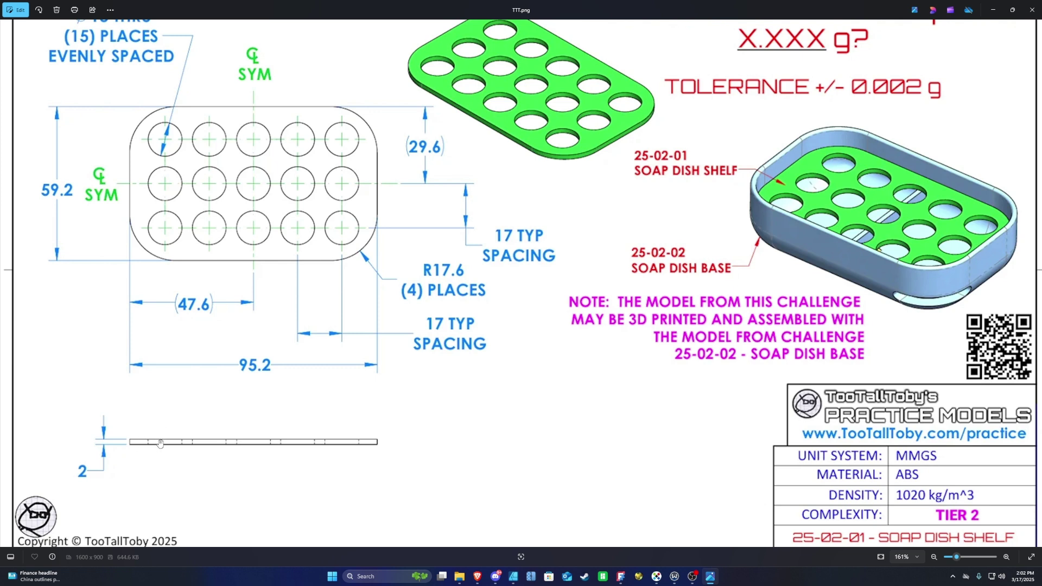
key(alt+Tab)
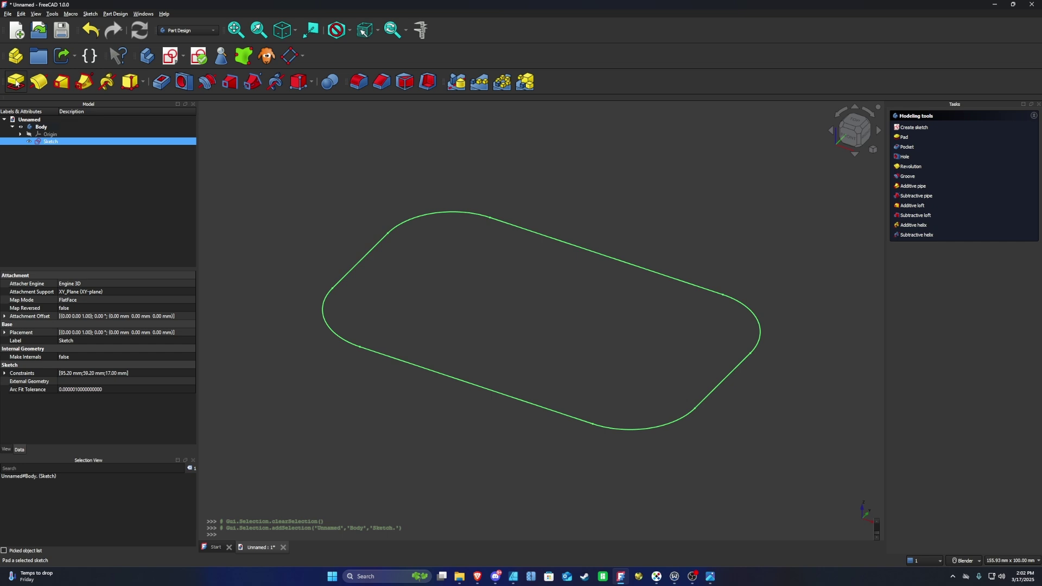
click(16, 82)
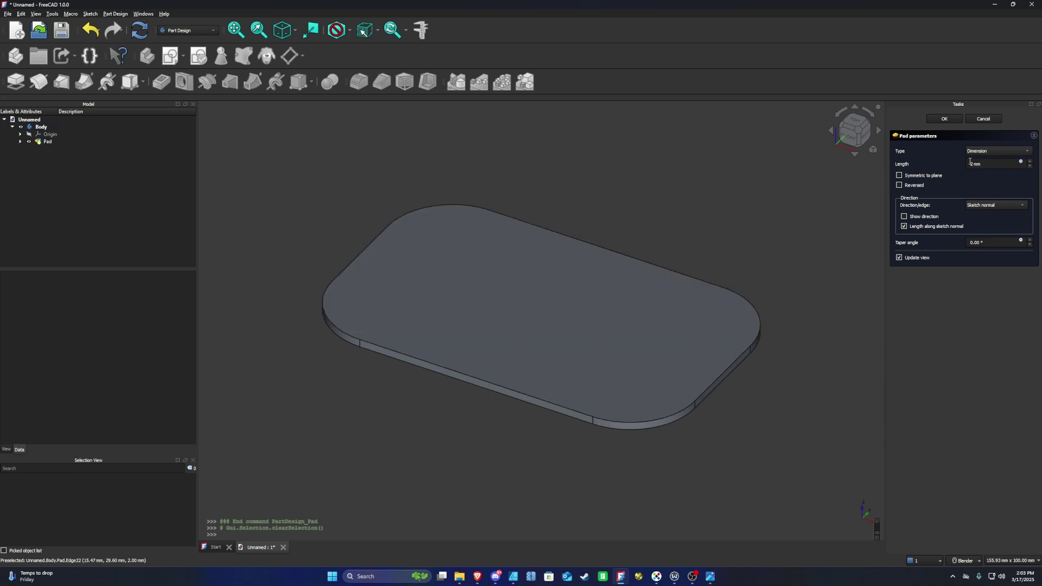
click(943, 119)
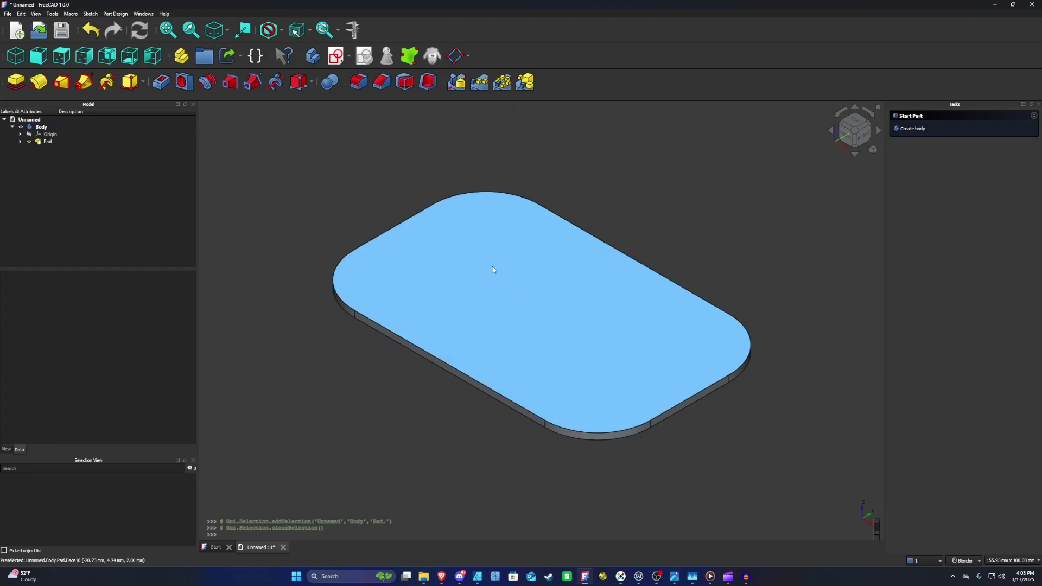
Start a sketch on the plate's top face and draw a 13 mm diameter circle near its upper-left corner.
click(500, 281)
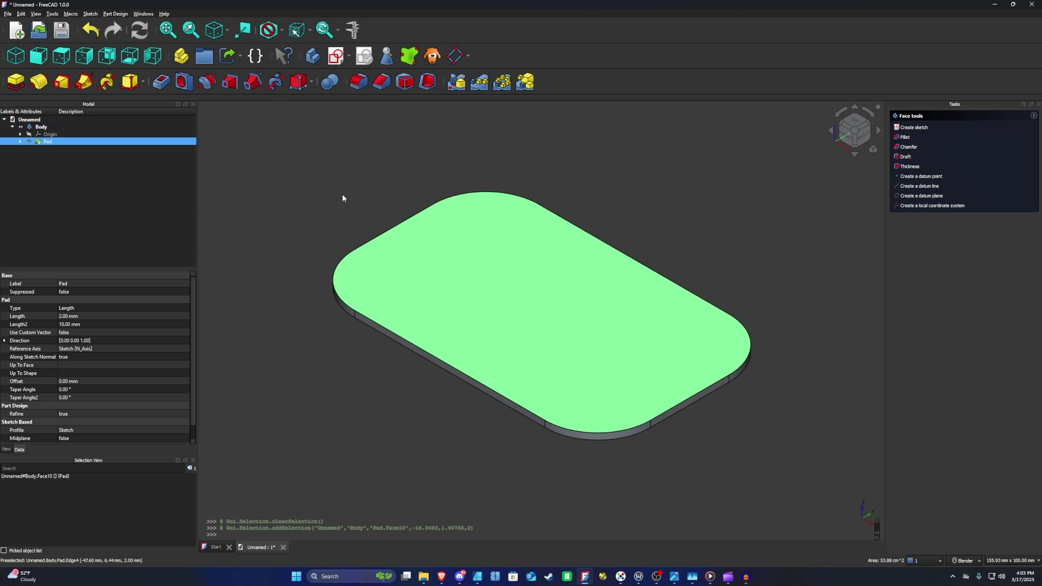
click(337, 57)
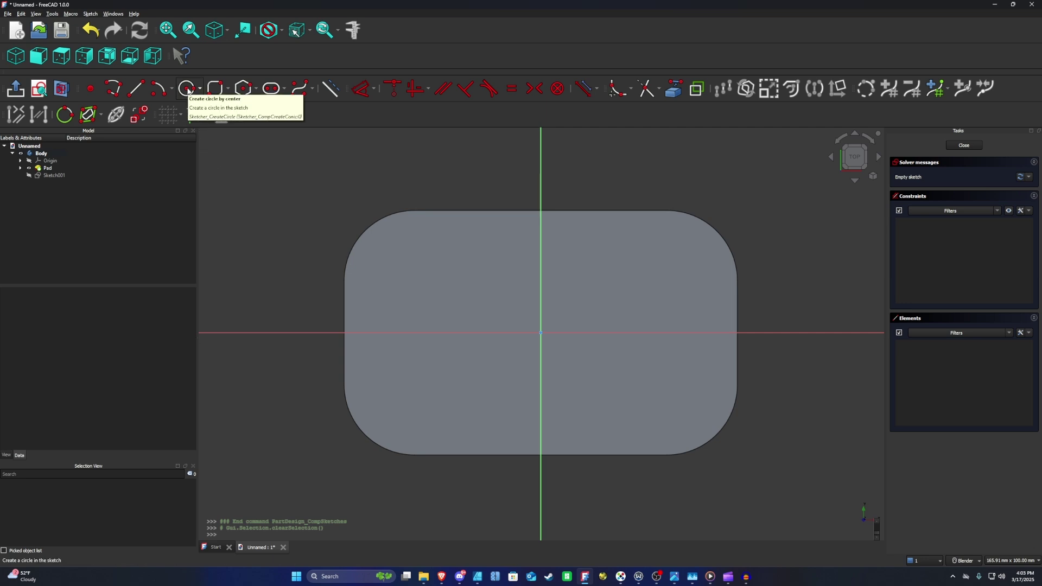
click(200, 90)
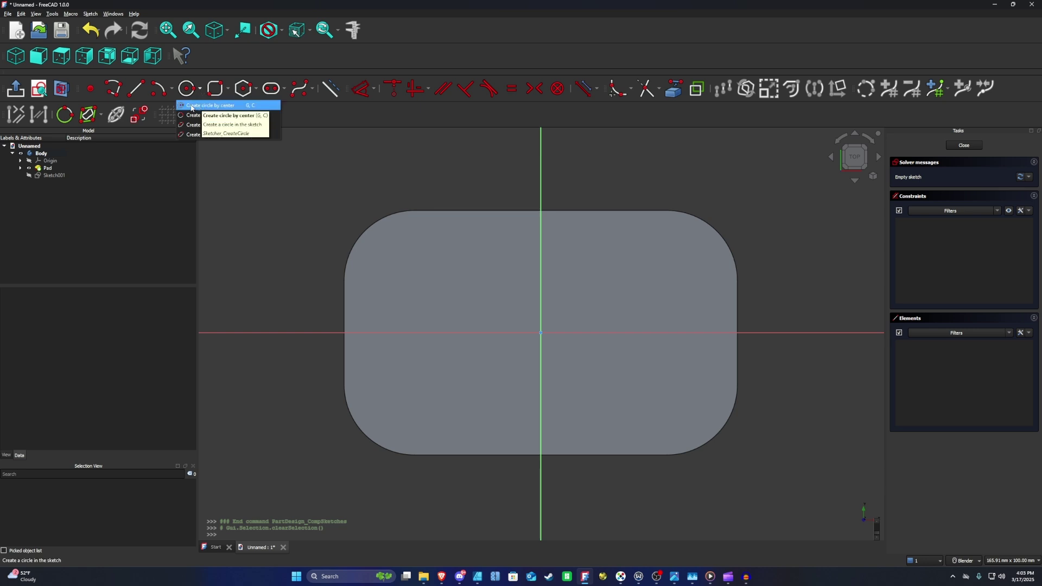
click(202, 108)
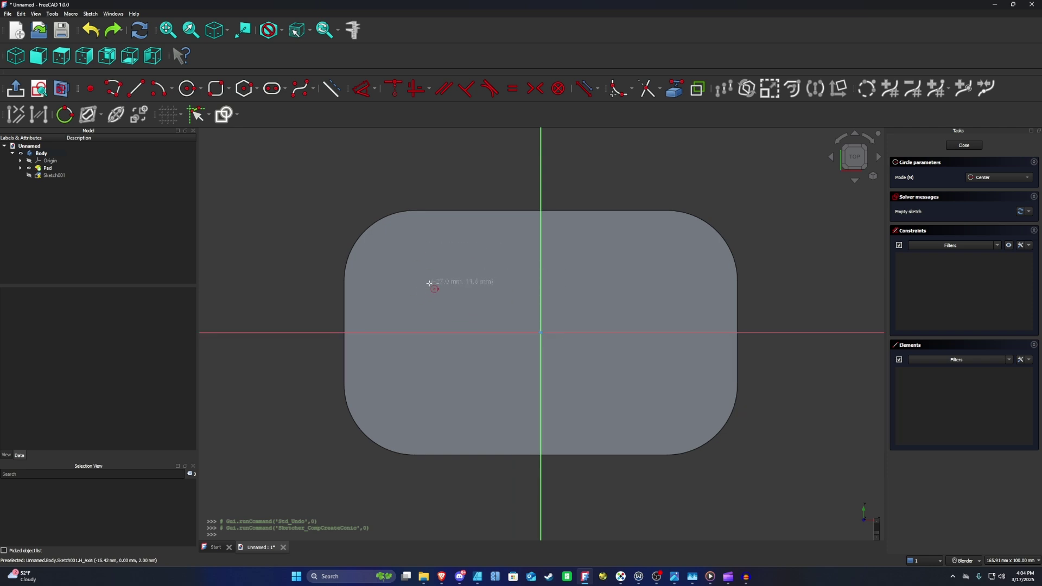
click(411, 253)
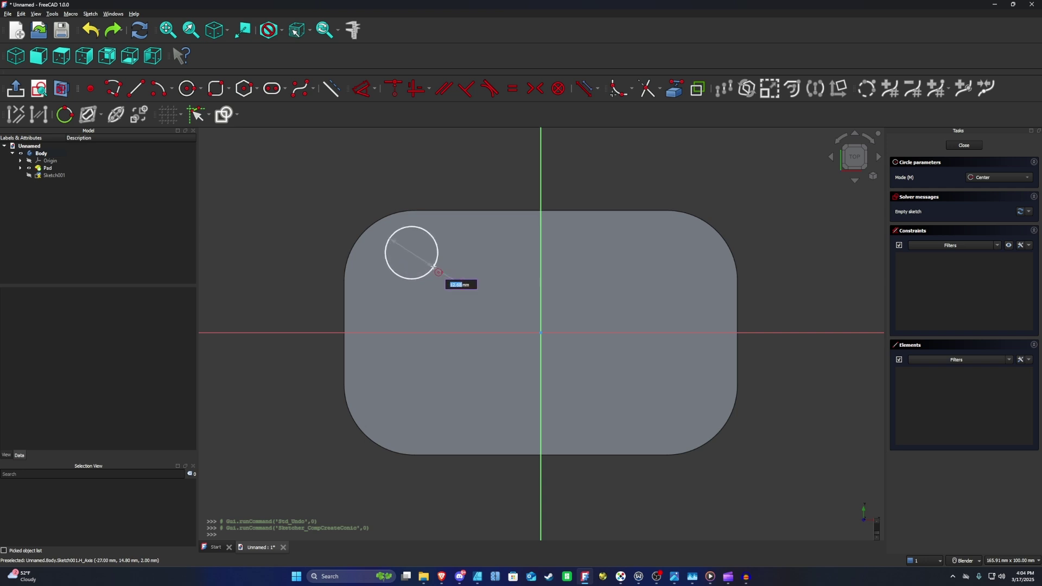
text(13)
key(Return)
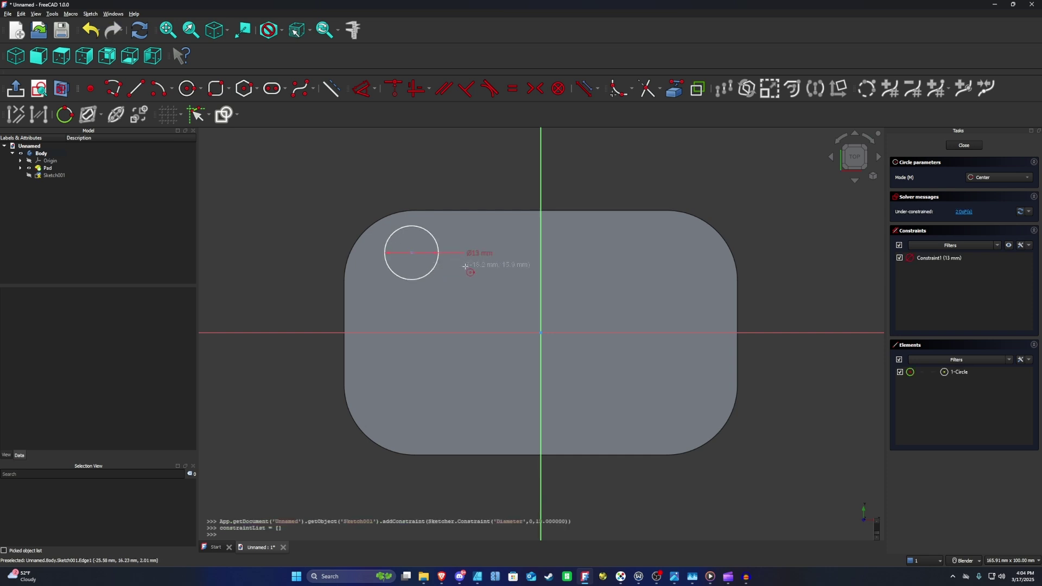
key(Escape)
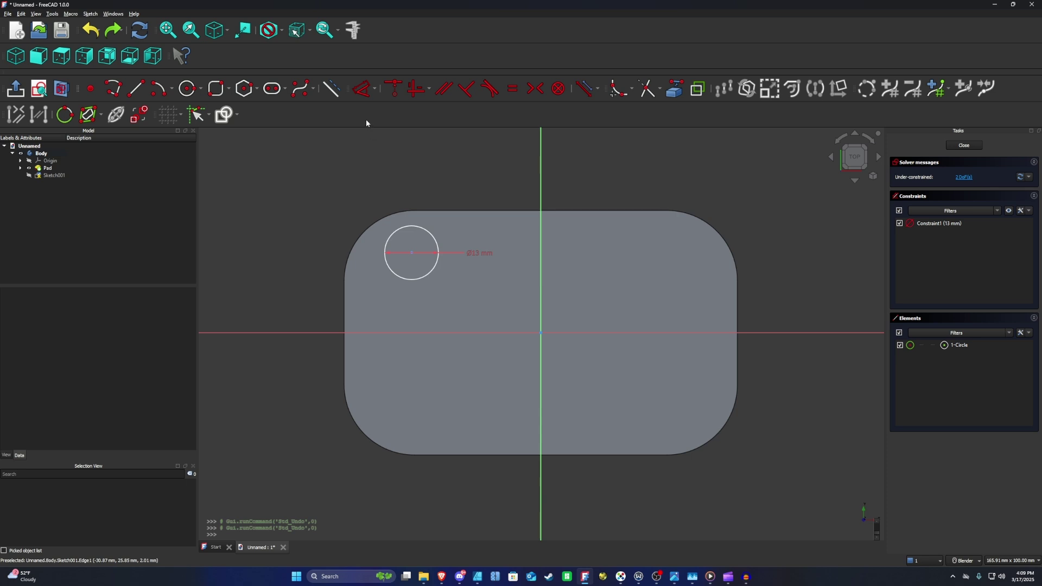
Dimension the horizontal distance from the circle's centre to the vertical axis and set it to 34 mm.
click(362, 89)
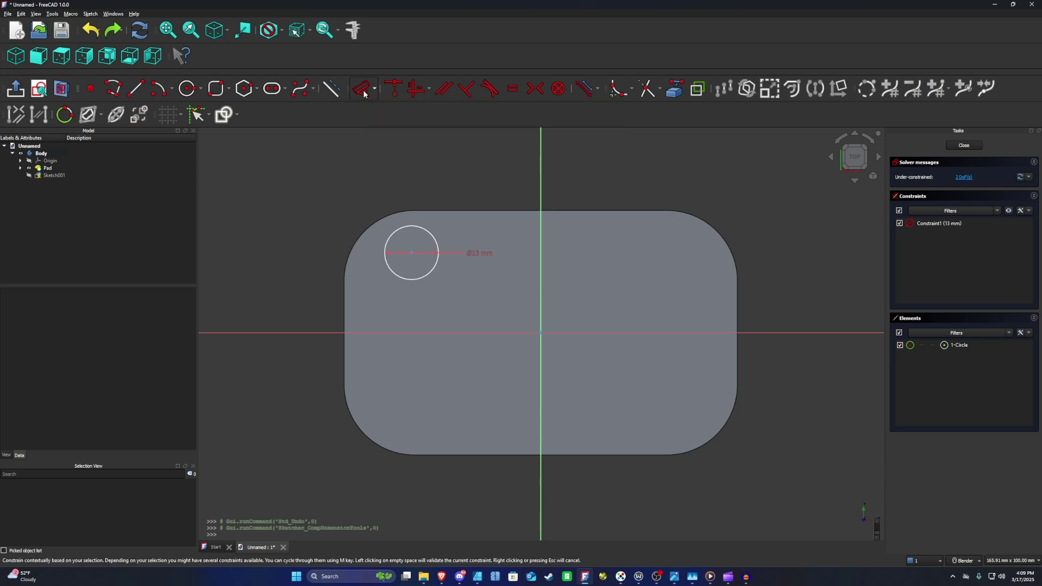
click(411, 252)
click(540, 332)
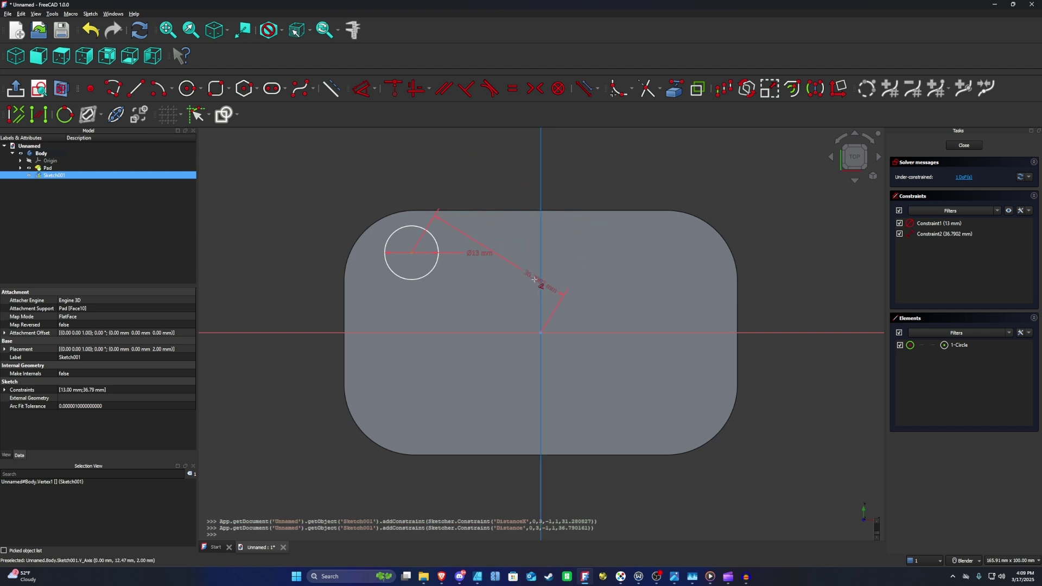
click(540, 234)
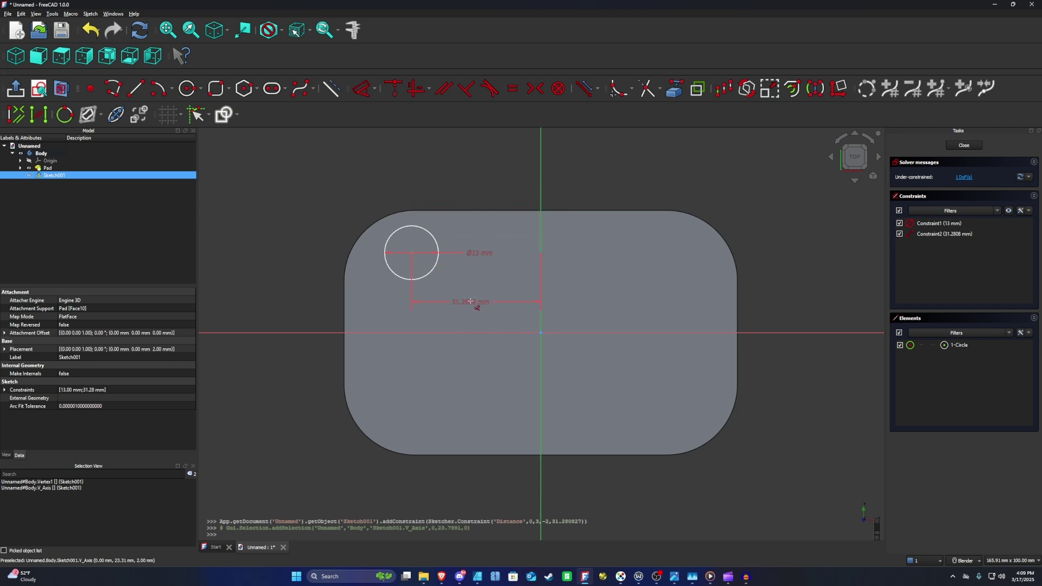
click(476, 305)
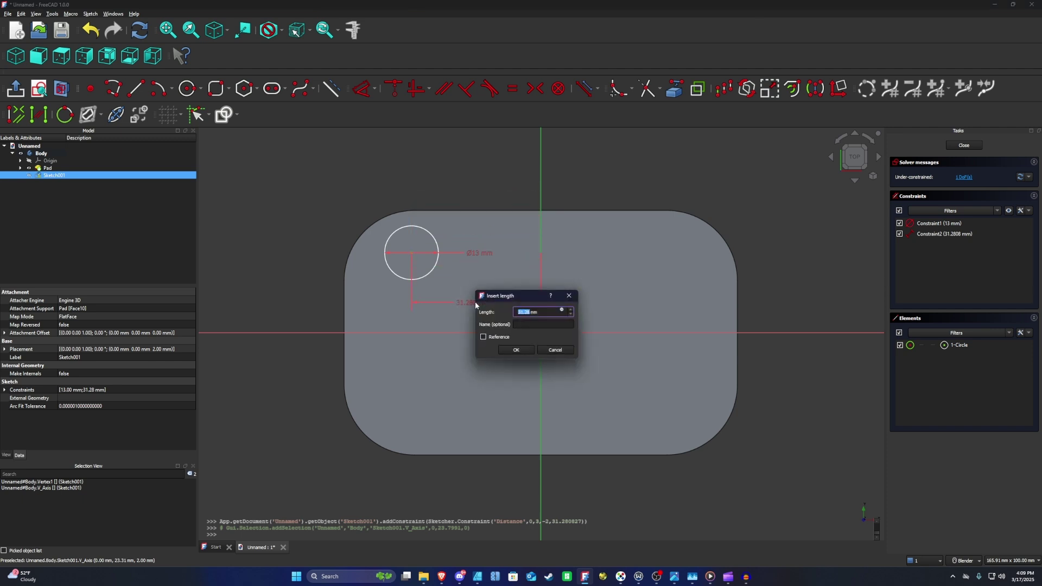
text(3)
key(Return)
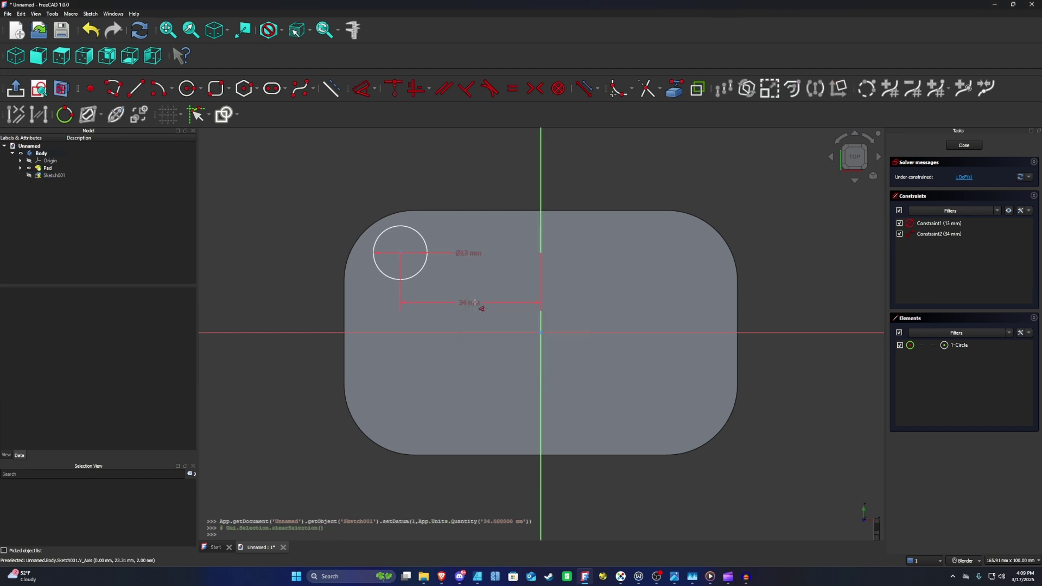
Dimension the circle centre's vertical distance from the horizontal axis as 17 mm and close the sketch.
click(401, 255)
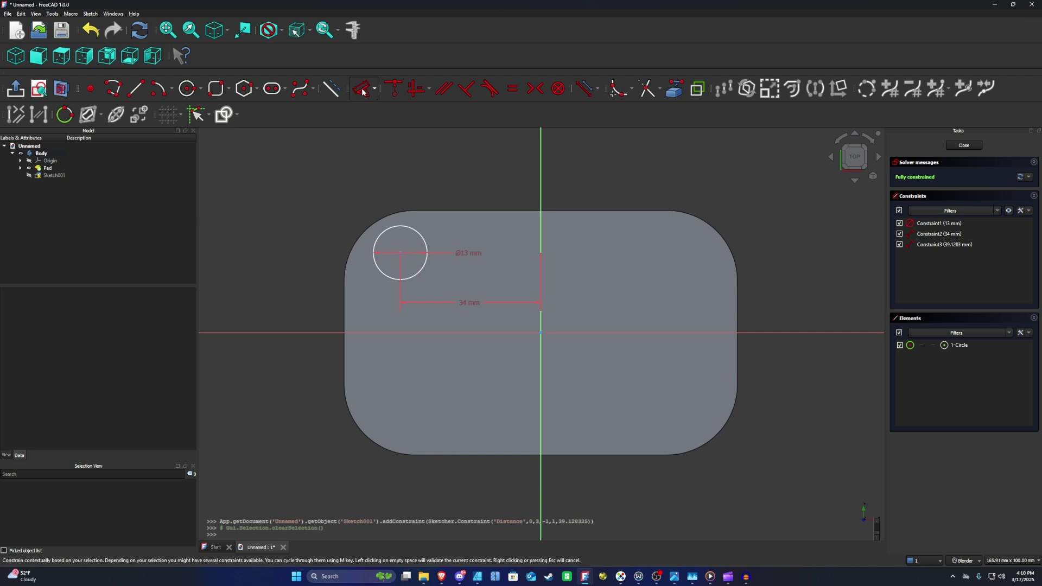
click(401, 253)
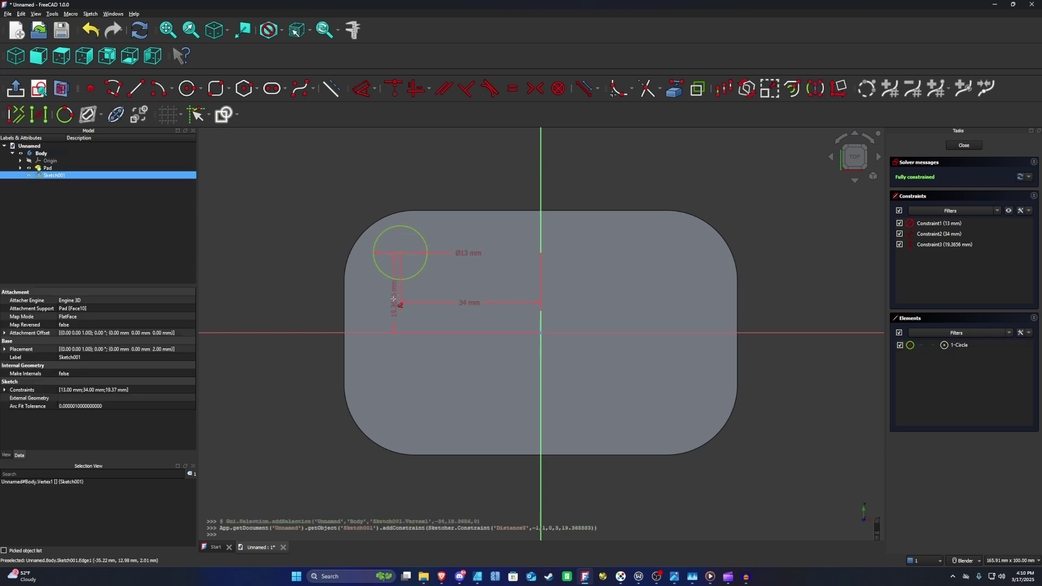
click(393, 333)
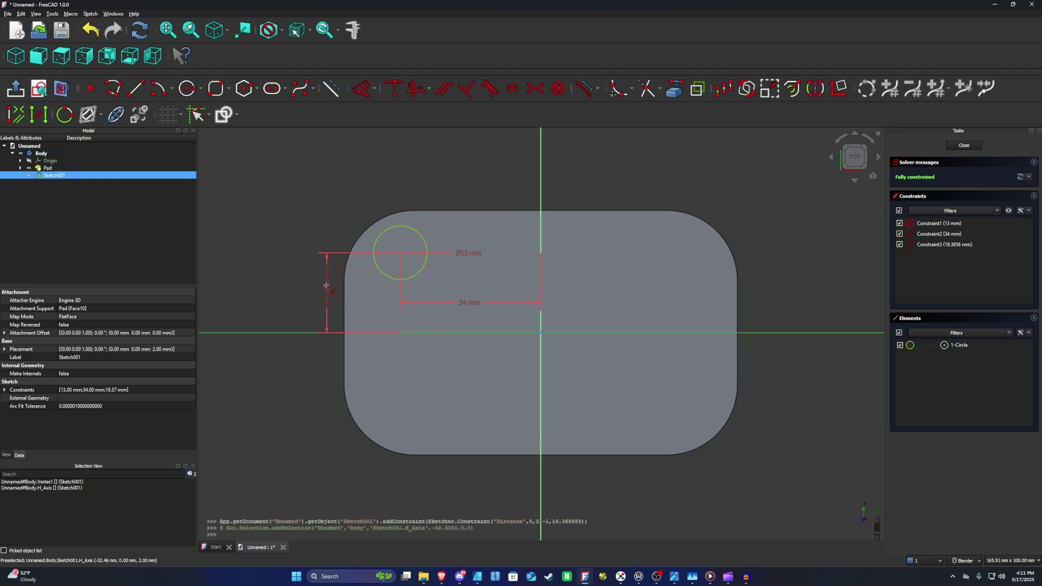
click(311, 293)
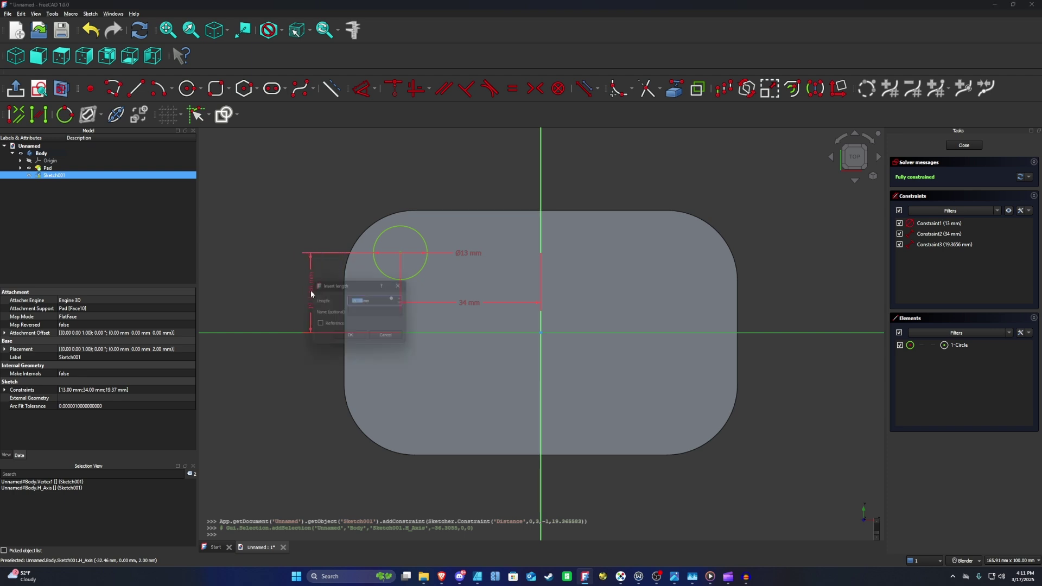
text(1)
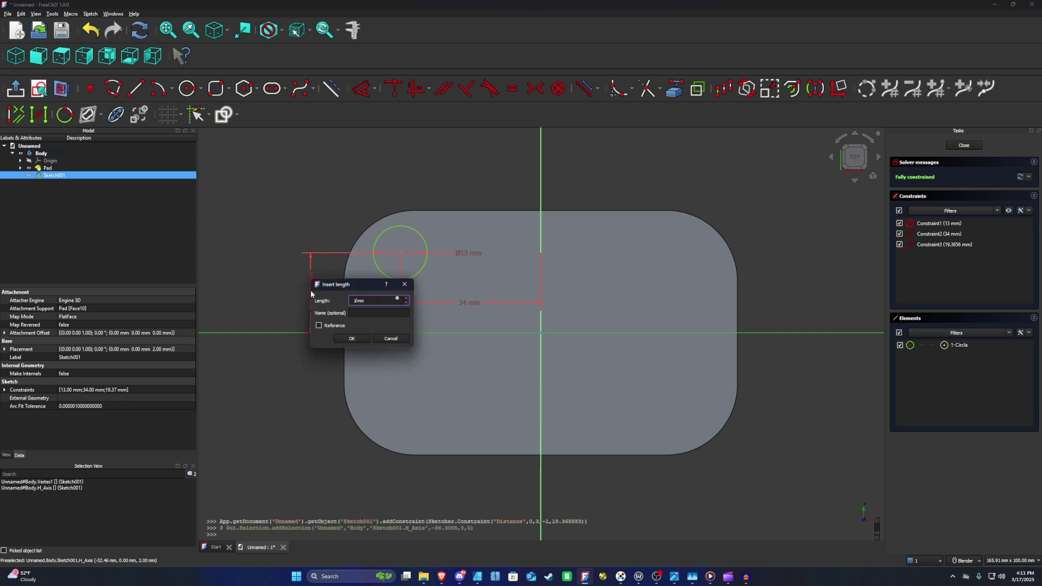
key(Return)
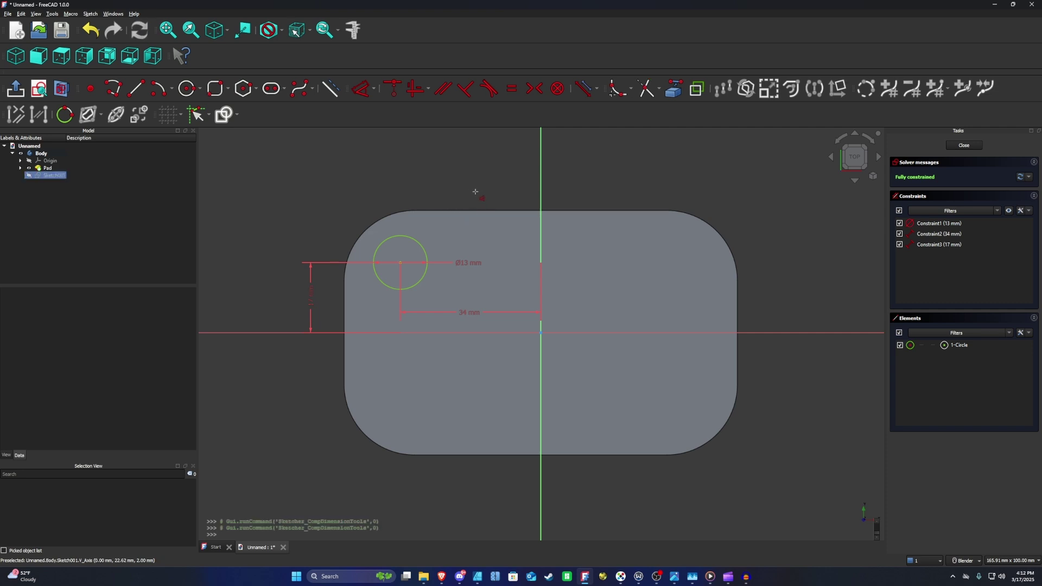
key(Escape)
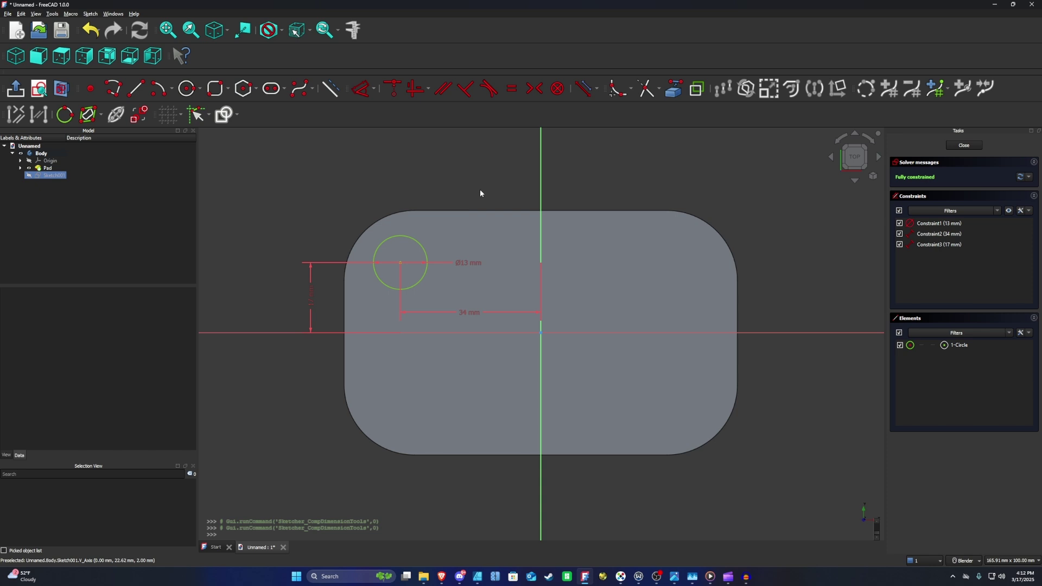
click(963, 145)
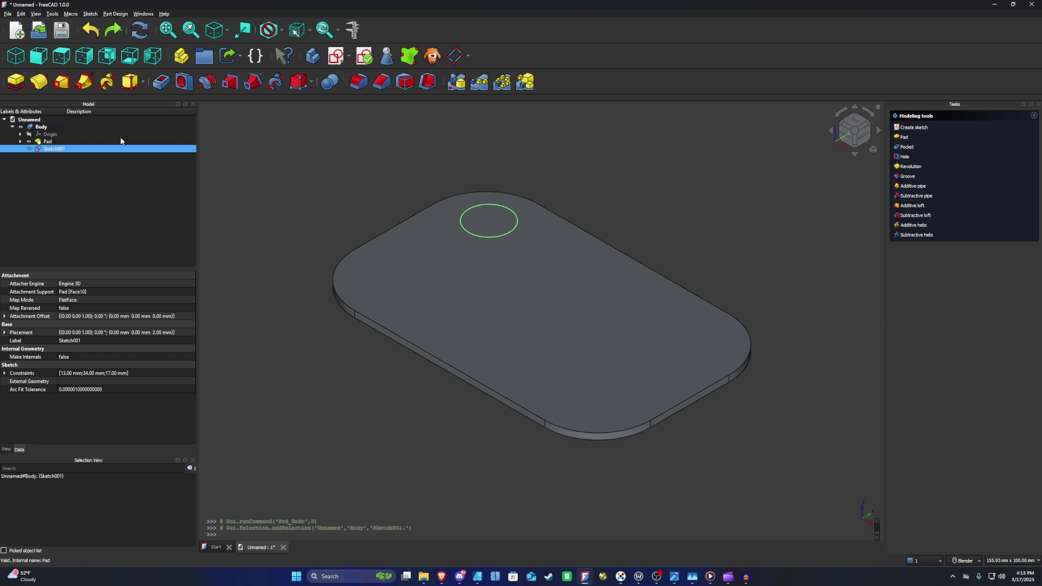
Cut the circle sketch as a pocket through the whole plate using the Through all type.
click(162, 83)
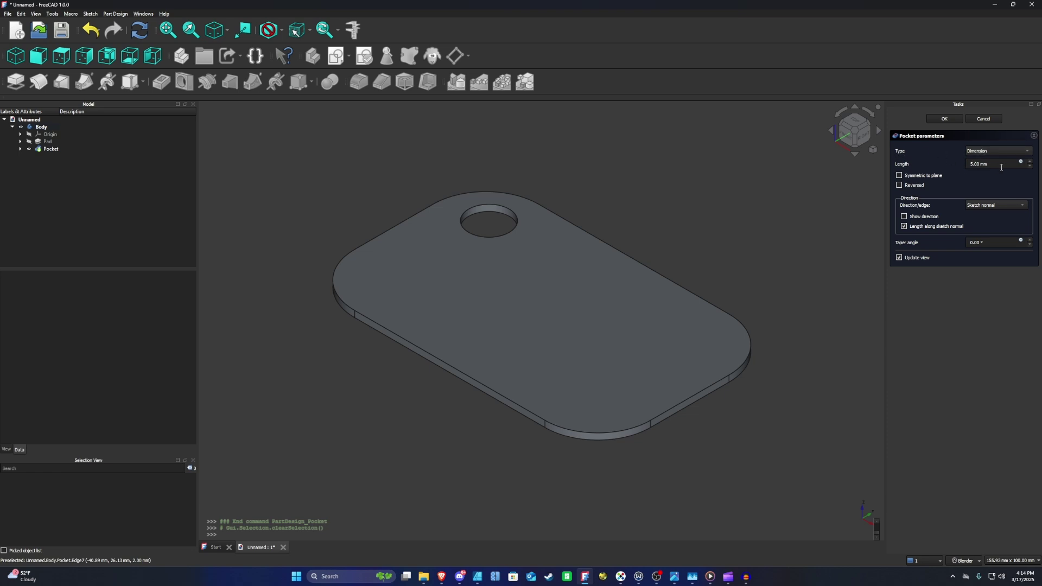
drag(1001, 167, 967, 165)
text(1)
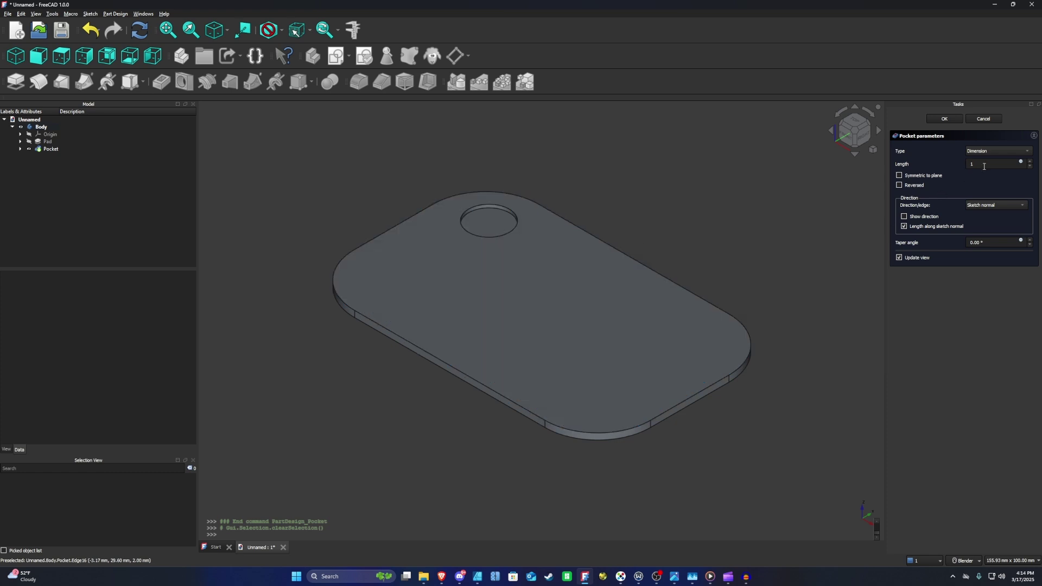
click(1018, 150)
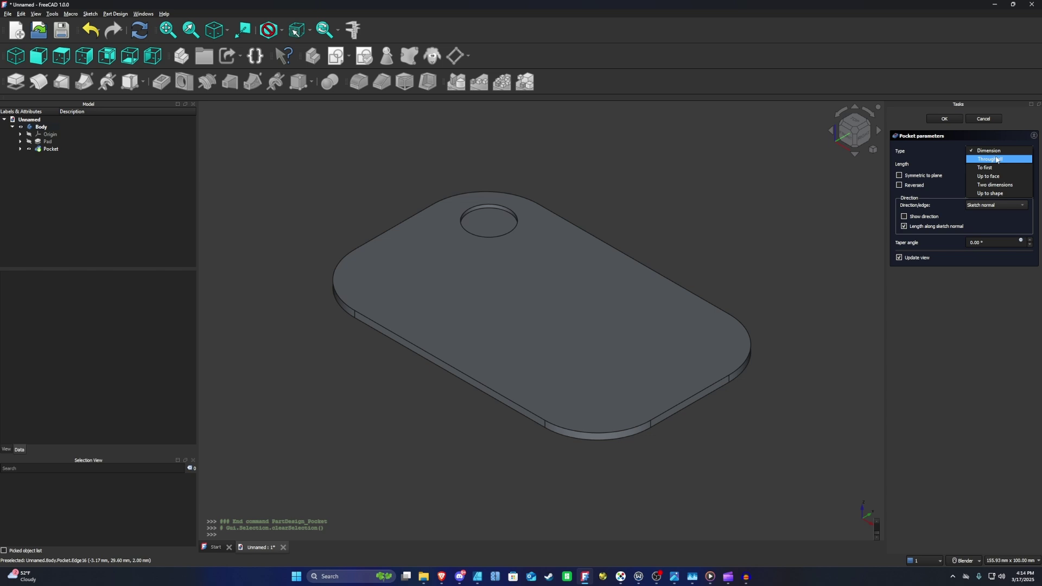
click(996, 159)
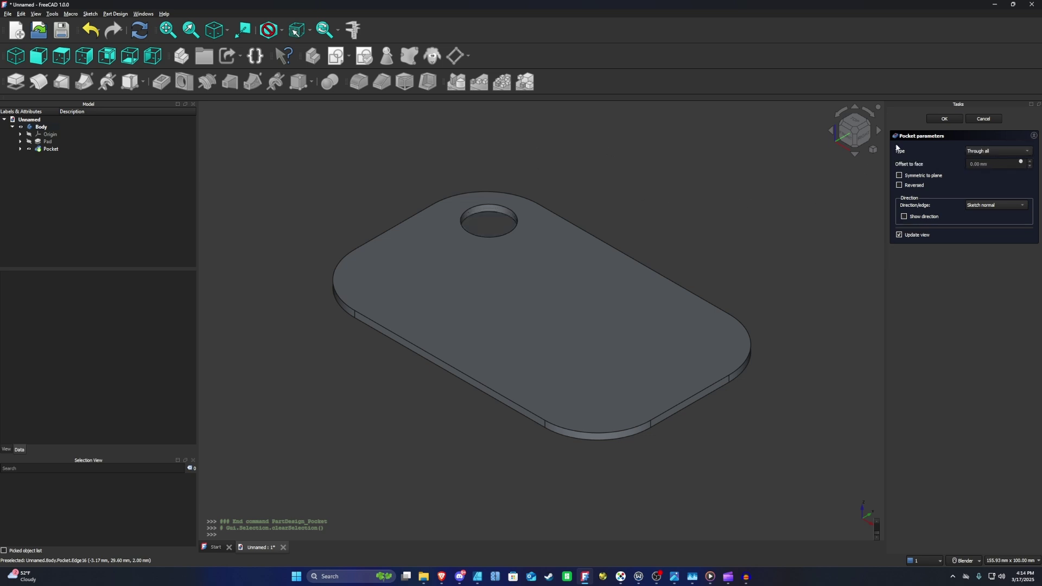
click(943, 119)
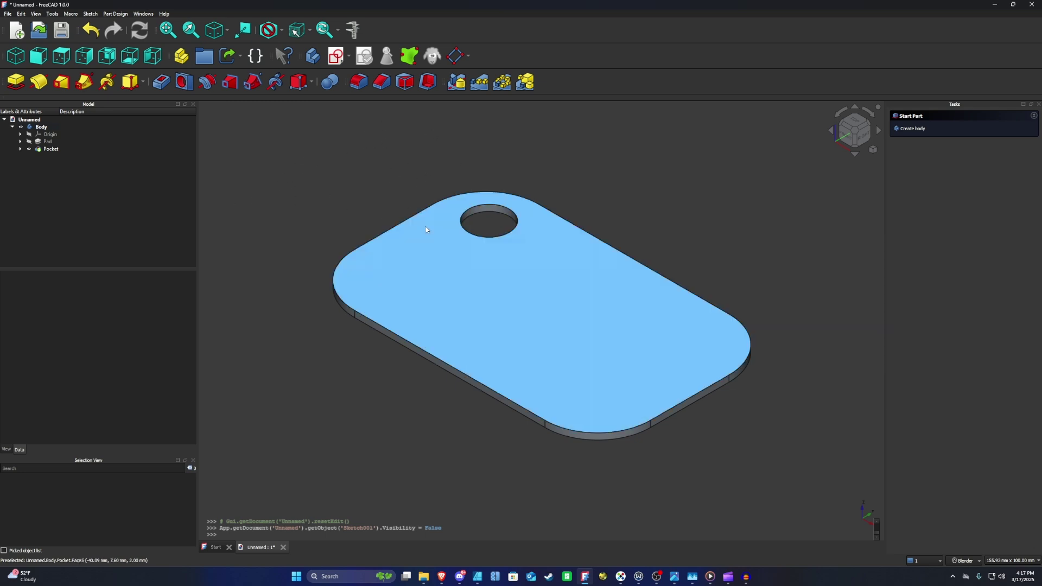
Start a linear pattern of the hole pocket along the horizontal sketch axis in Offset mode.
click(54, 151)
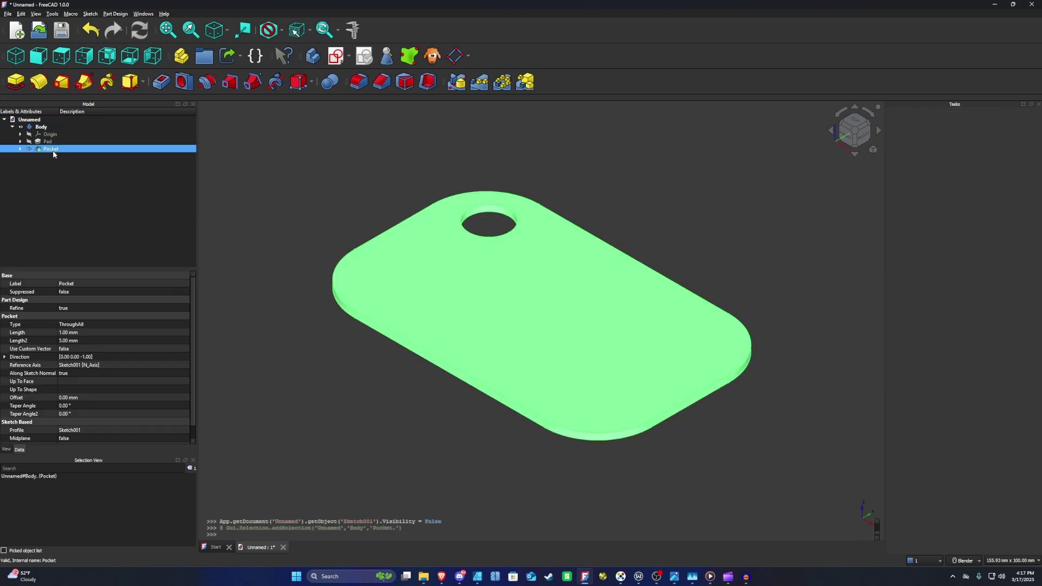
click(480, 83)
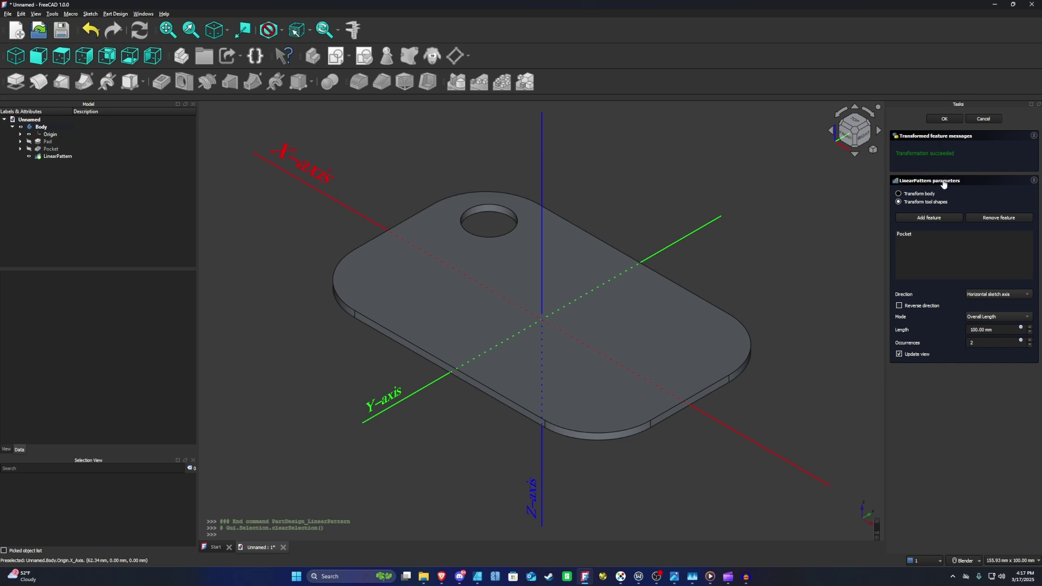
click(921, 234)
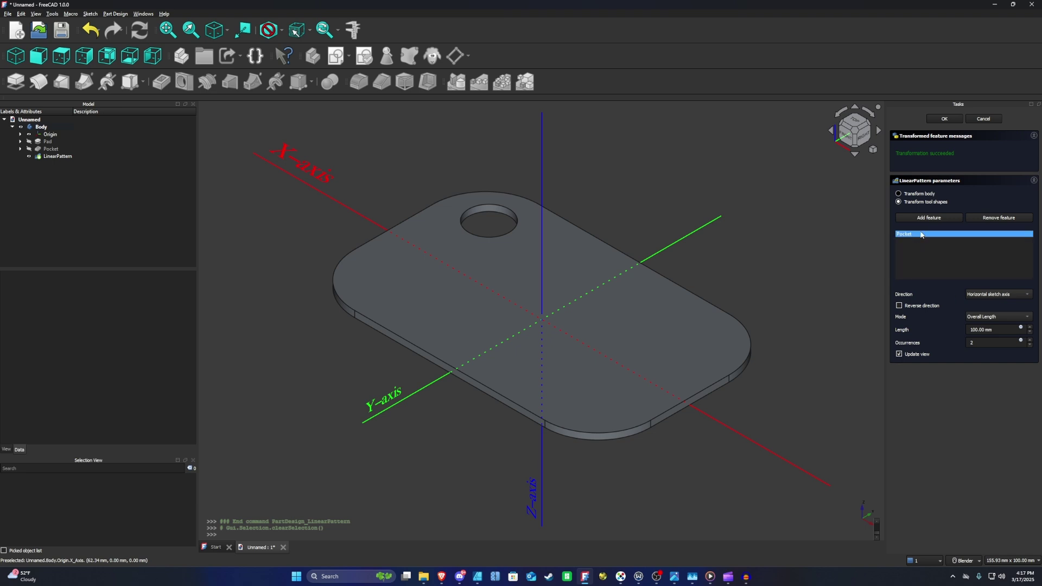
click(927, 261)
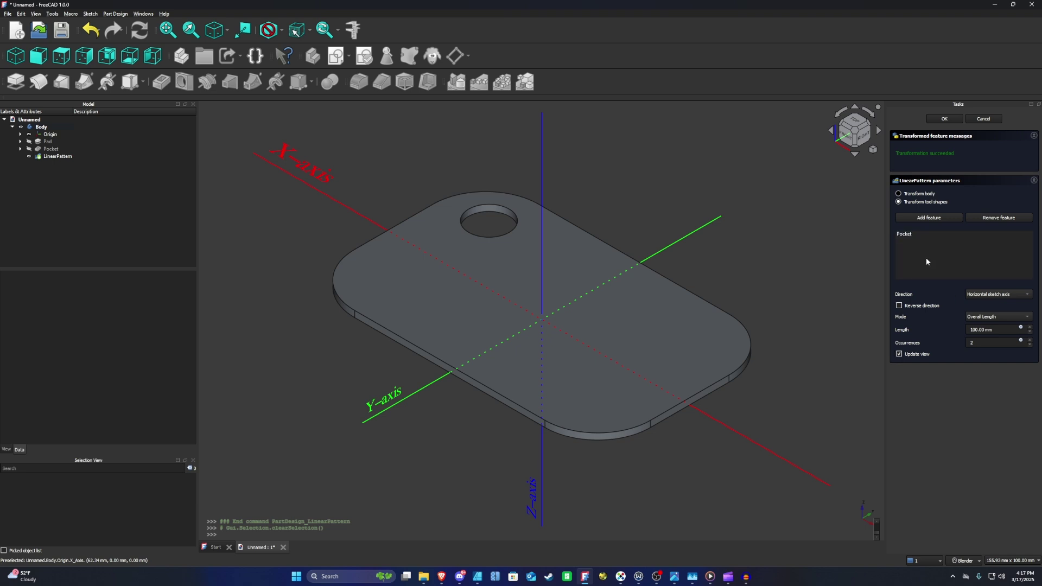
click(982, 296)
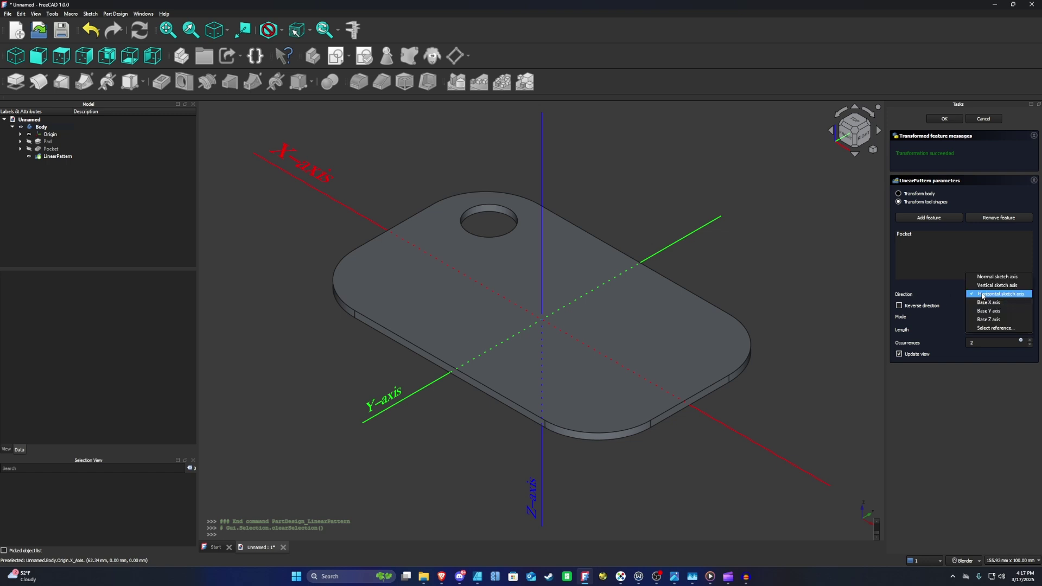
click(949, 293)
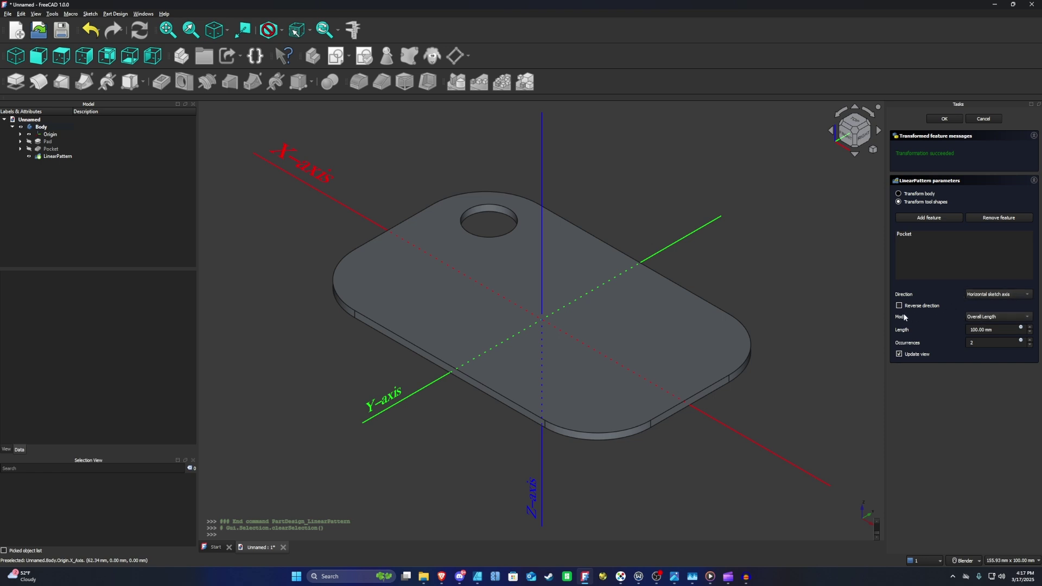
click(988, 316)
click(984, 326)
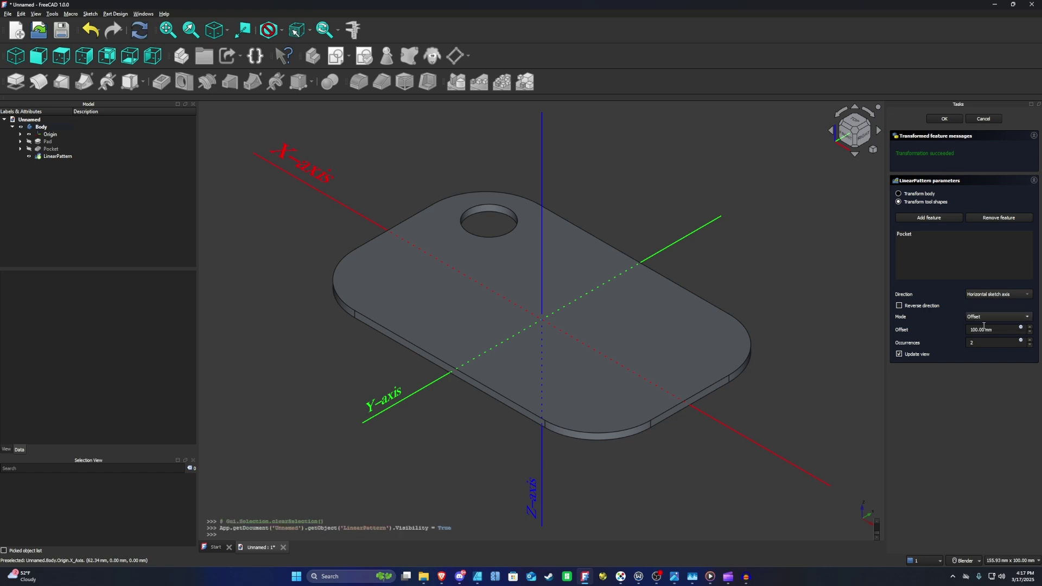
Set the linear pattern's offset to 17 mm and its occurrences to 5.
drag(998, 329, 965, 331)
text(17mm)
click(983, 342)
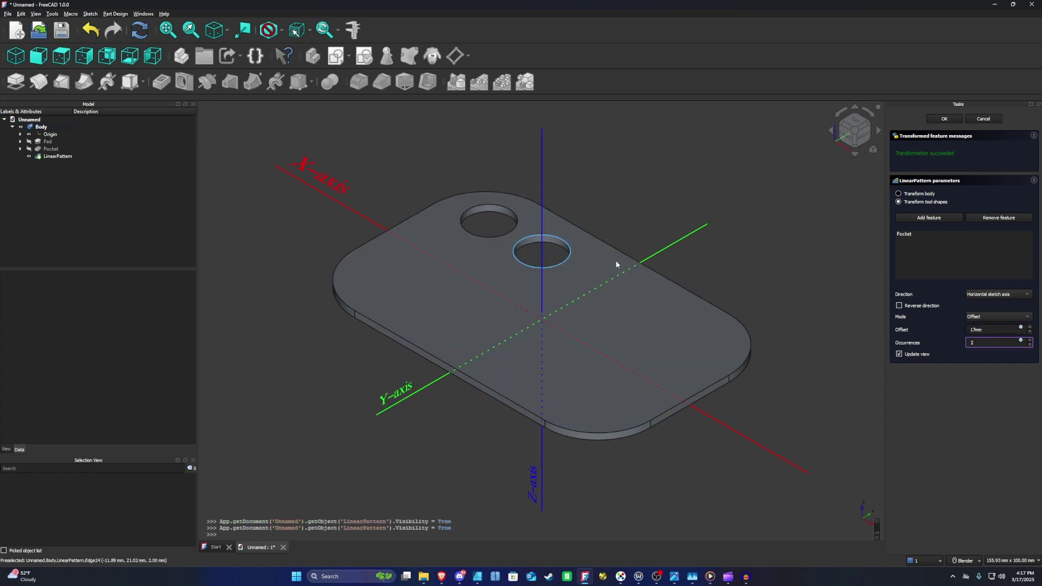
double_click(962, 343)
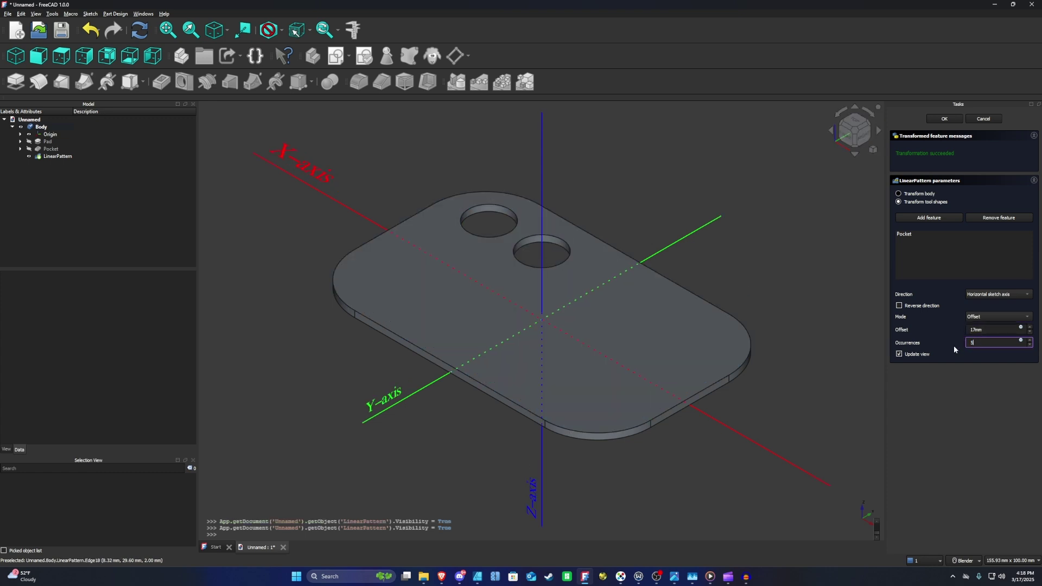
text(5)
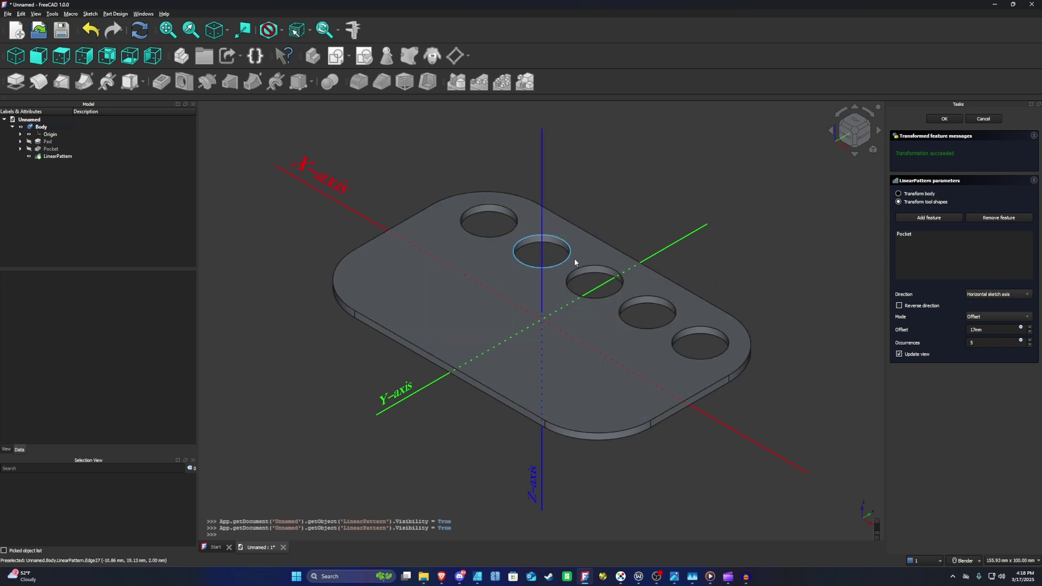
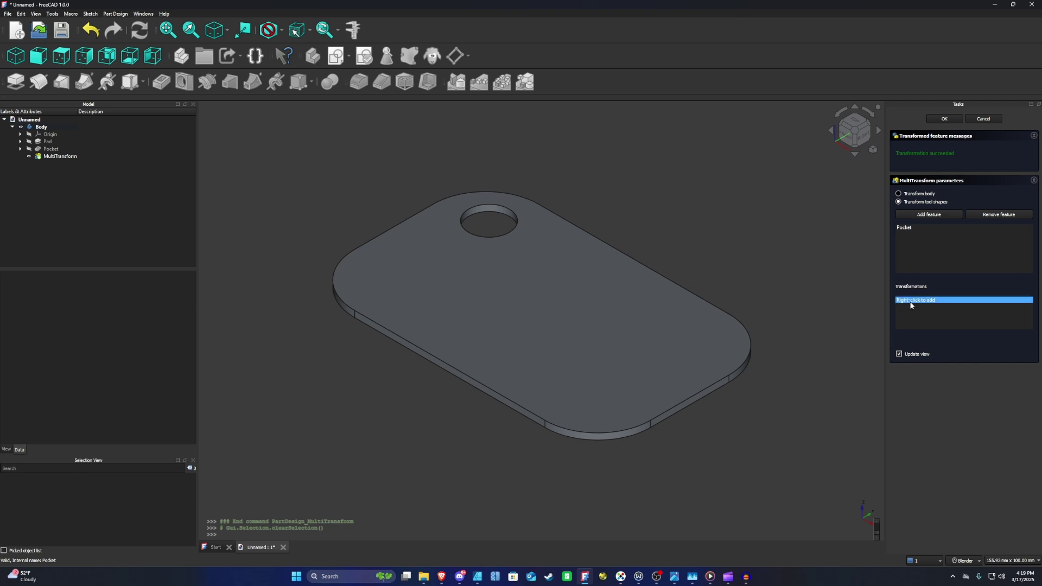
Add a linear pattern to the pocket's MultiTransform along the horizontal sketch axis, with a 17 mm offset and 5 occurrences.
right_click(910, 305)
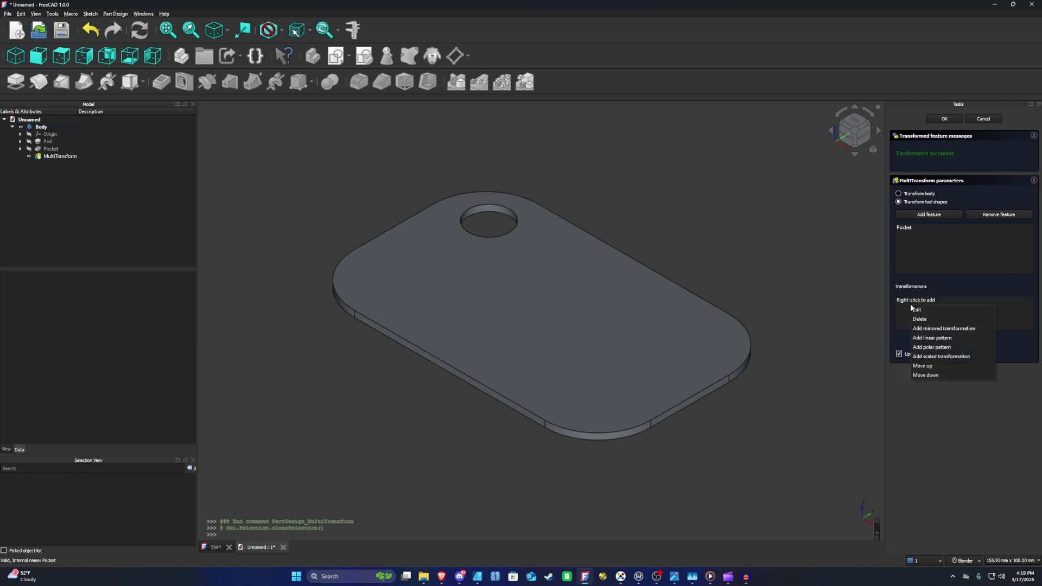
click(929, 338)
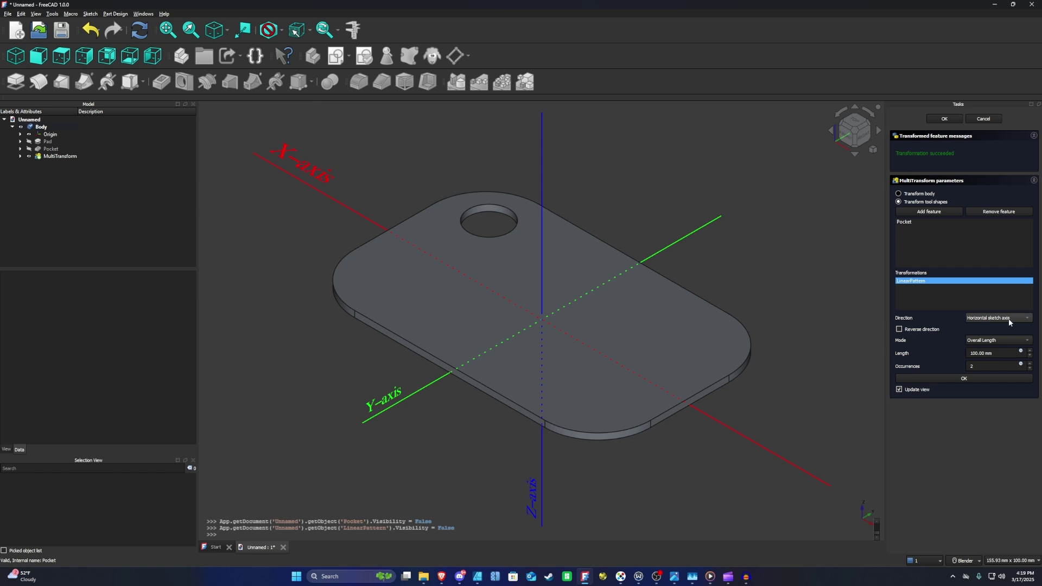
click(991, 342)
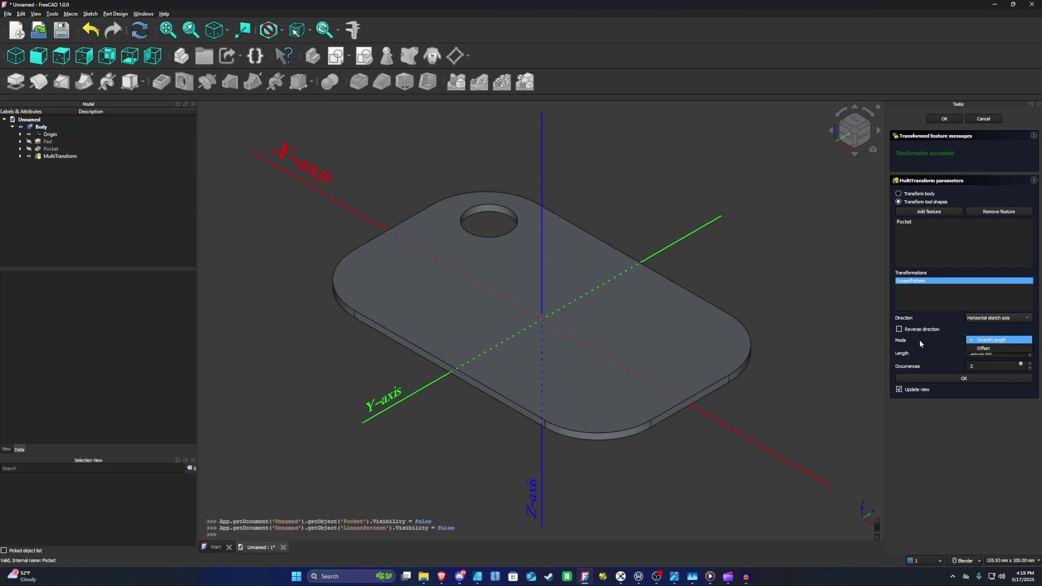
click(989, 348)
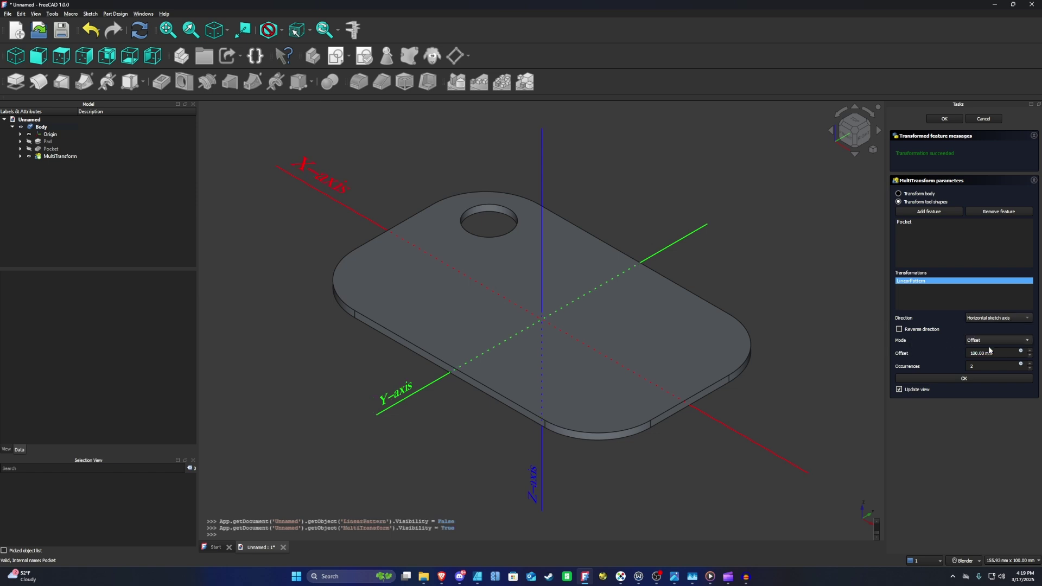
triple_click(989, 353)
text(17)
key(Tab)
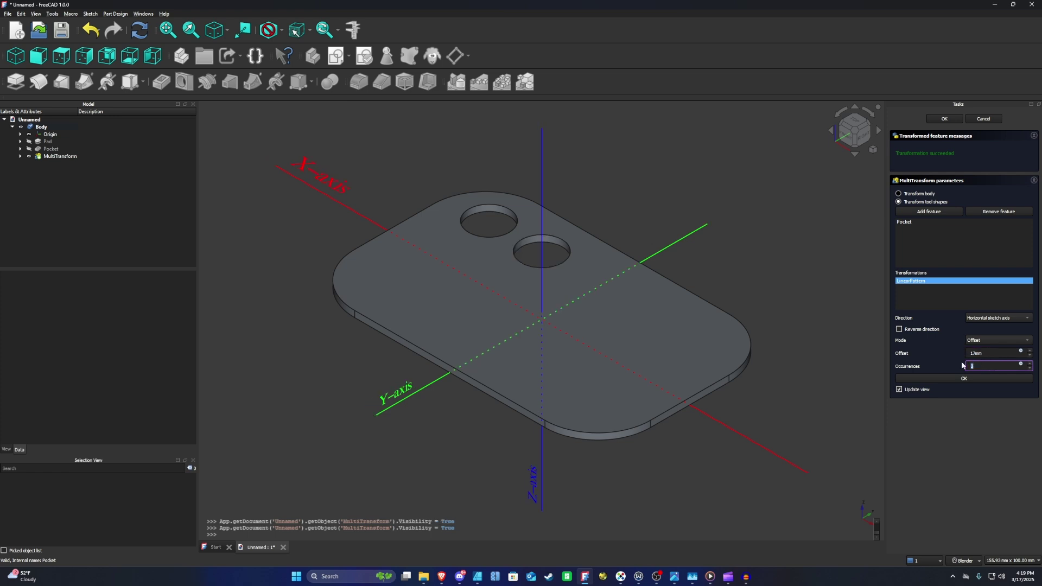
text(5)
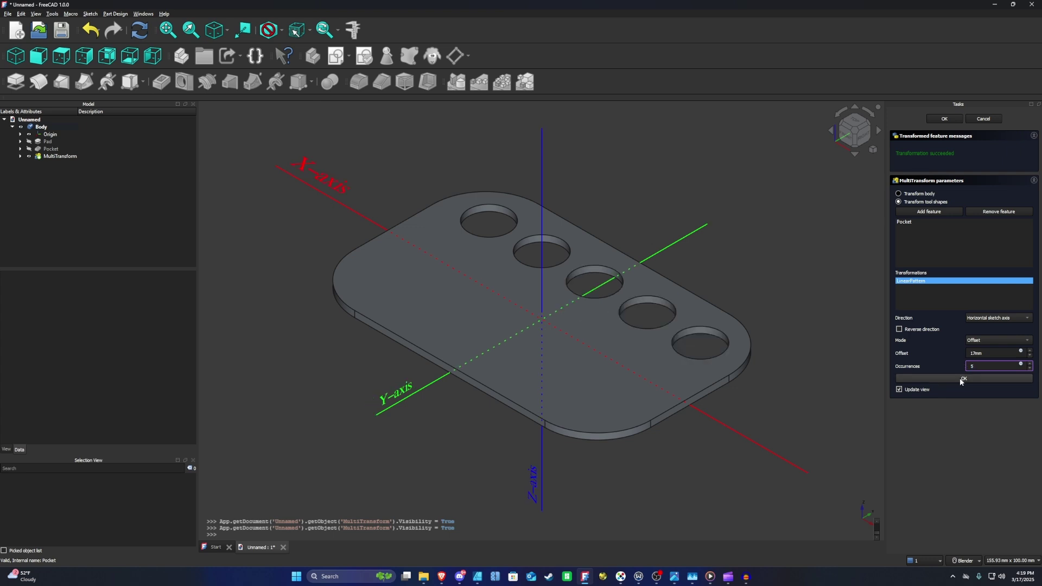
Confirm the first linear pattern and add a second one to the MultiTransform along the vertical sketch axis in Offset mode.
click(961, 378)
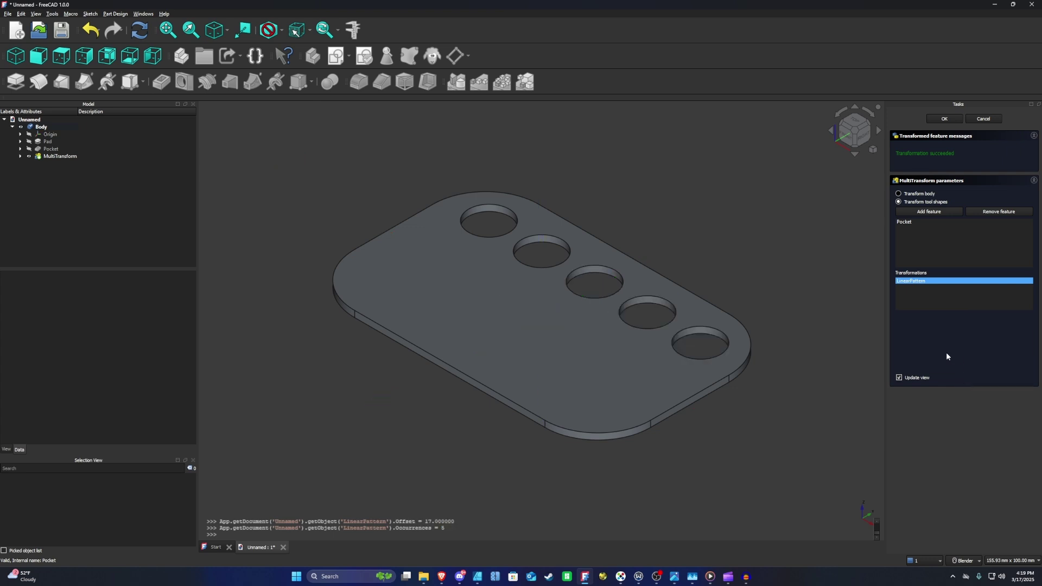
right_click(916, 292)
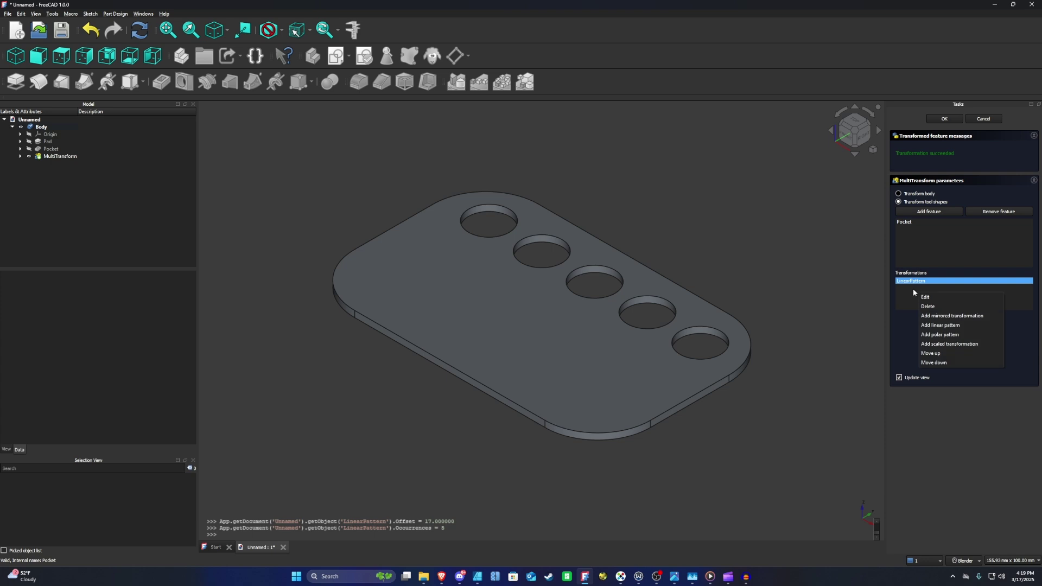
click(931, 326)
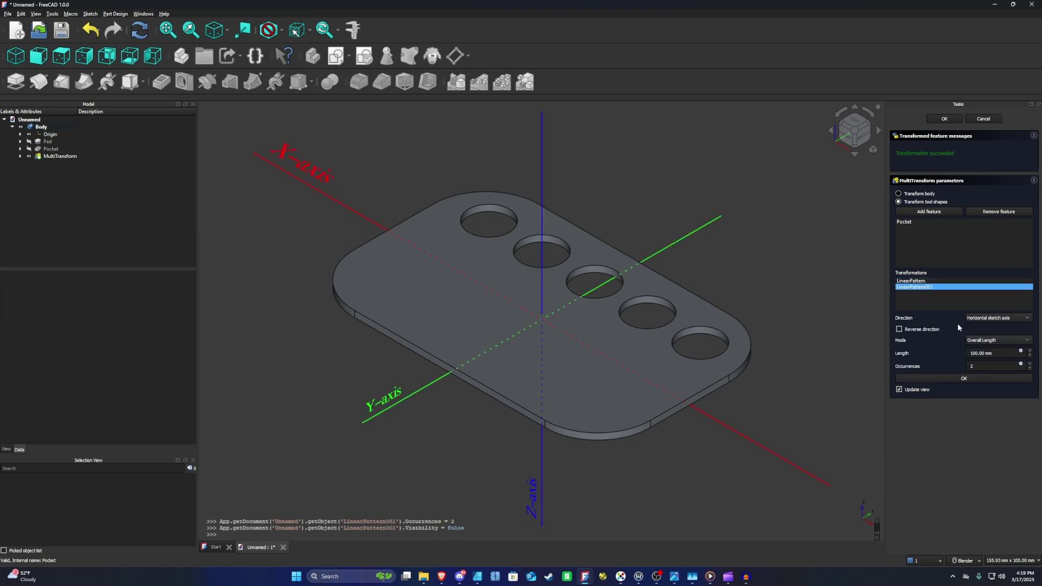
click(975, 321)
click(984, 309)
click(983, 343)
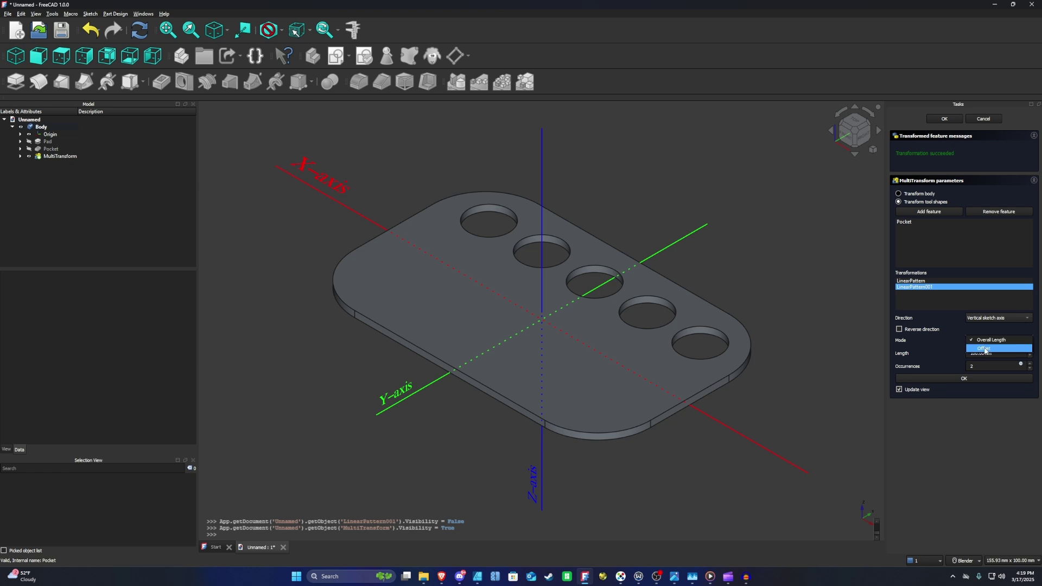
click(984, 350)
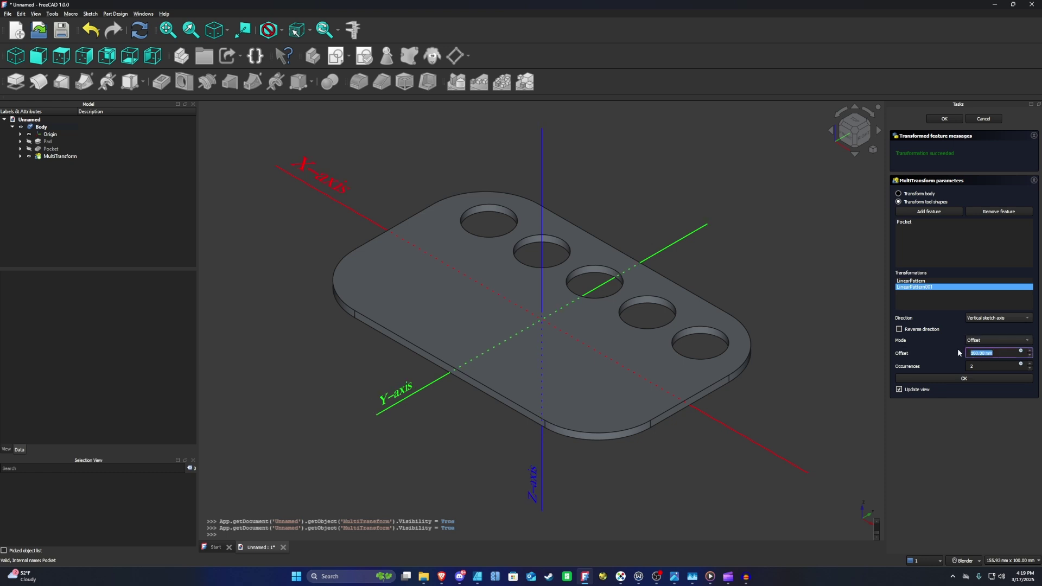
Give the second linear pattern a 17 mm offset, 3 occurrences and reversed direction, and finish the MultiTransform.
text(17mm)
double_click(970, 366)
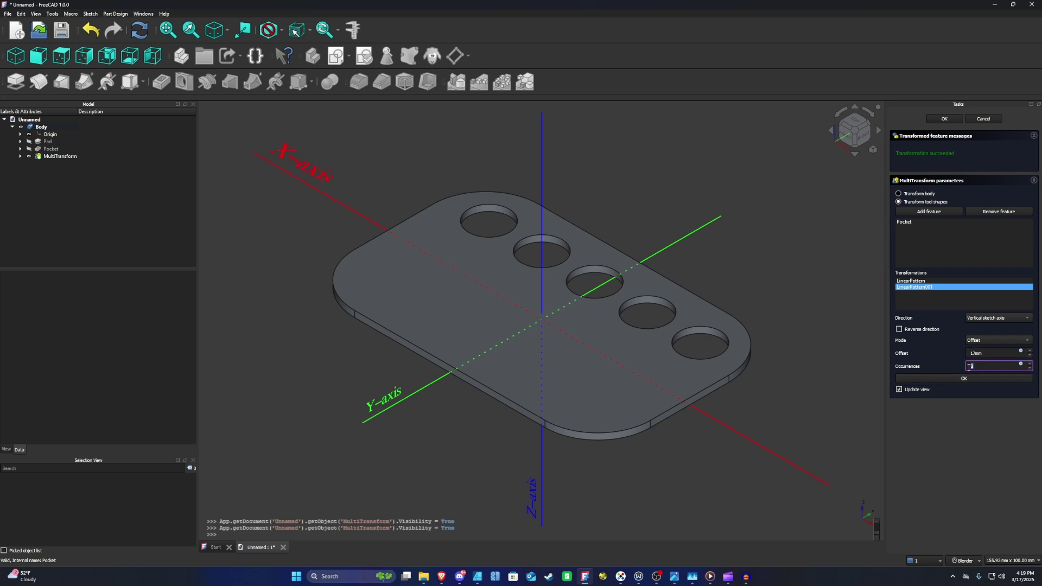
text(3)
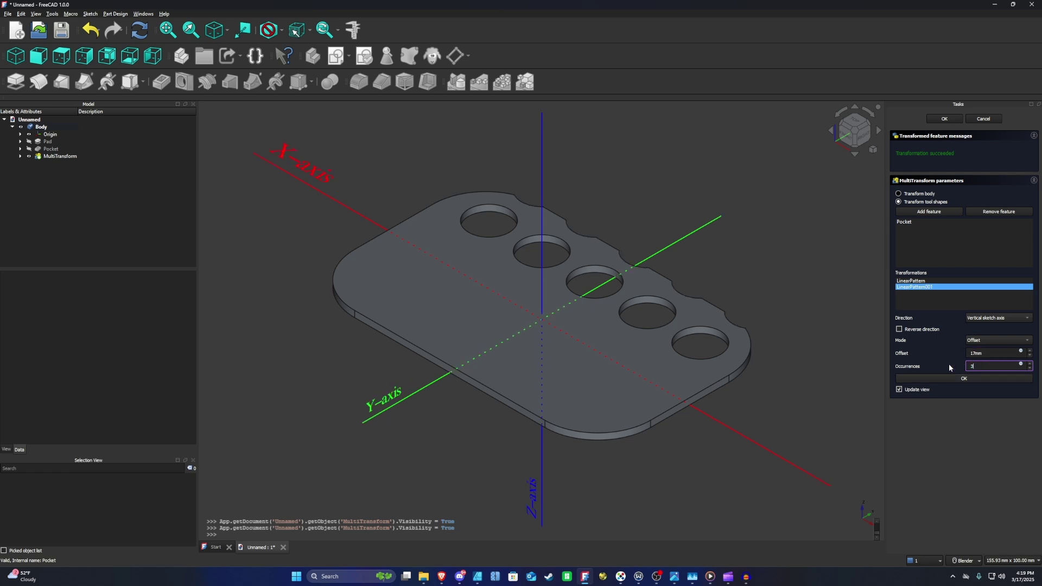
click(899, 330)
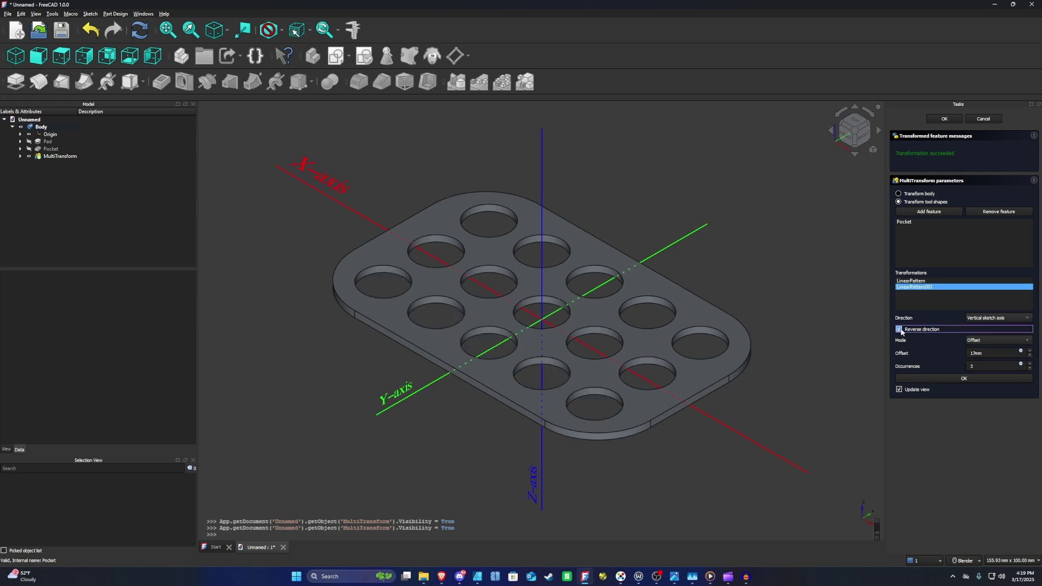
click(950, 378)
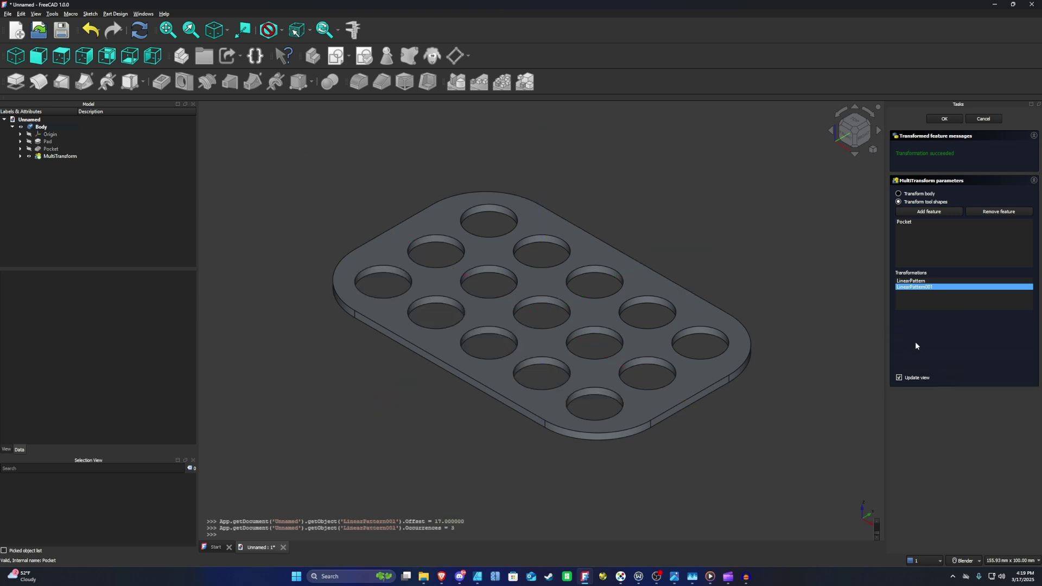
click(944, 119)
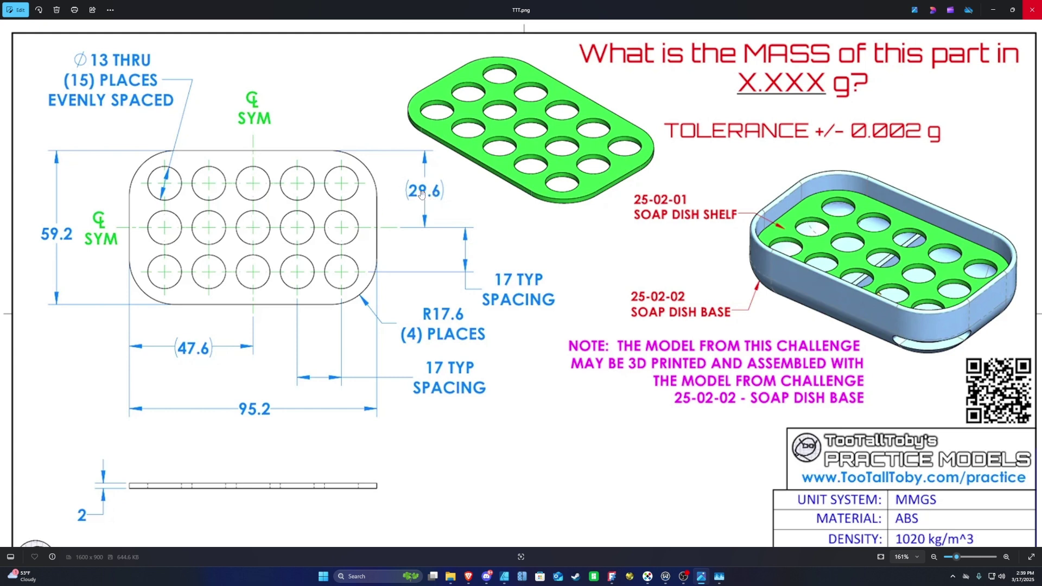
Switch from the reference drawing back to FreeCAD and create a new sketch on the plate's top face.
key(alt+Tab)
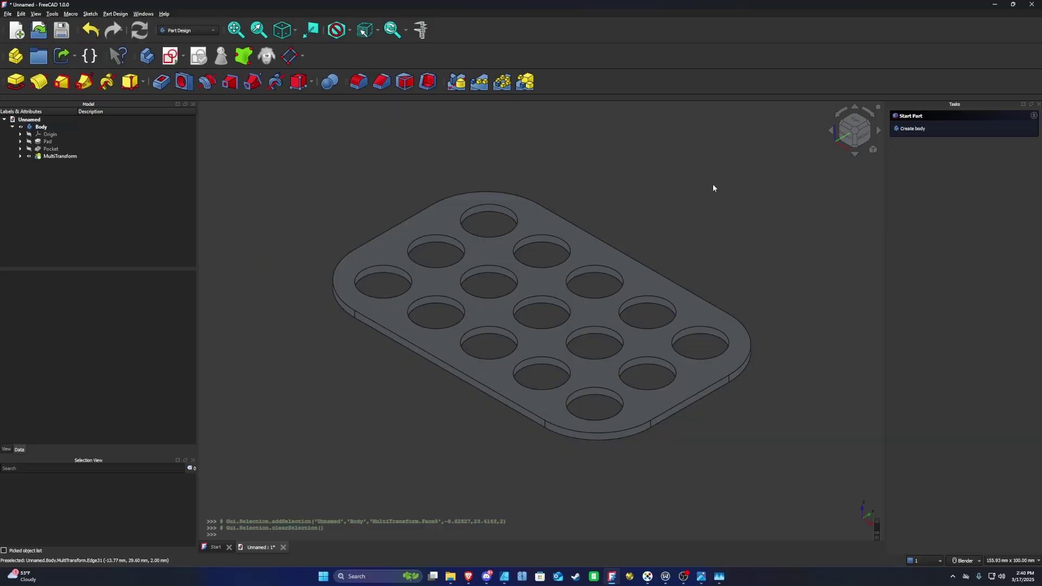
click(591, 255)
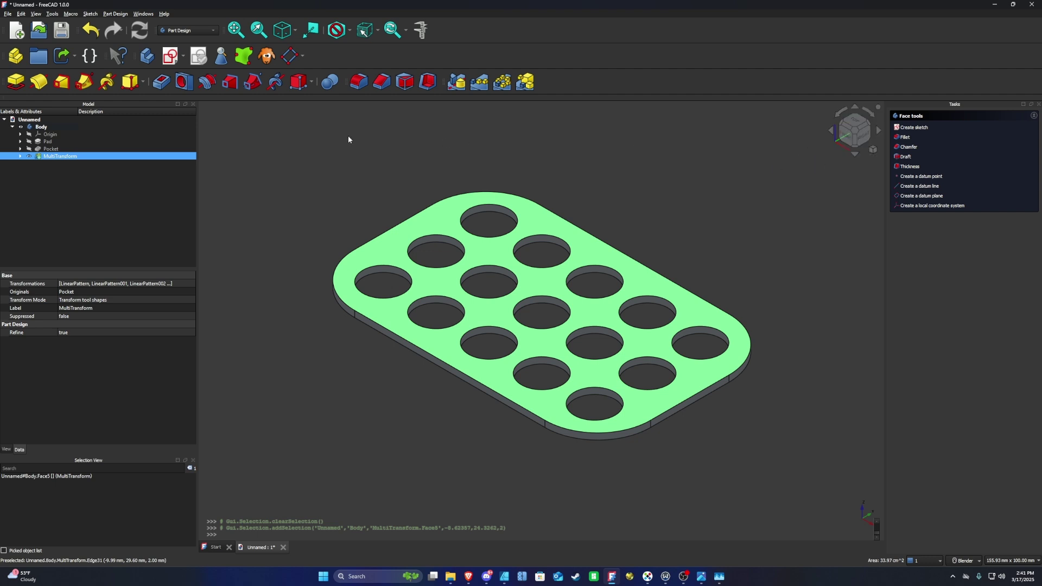
click(170, 57)
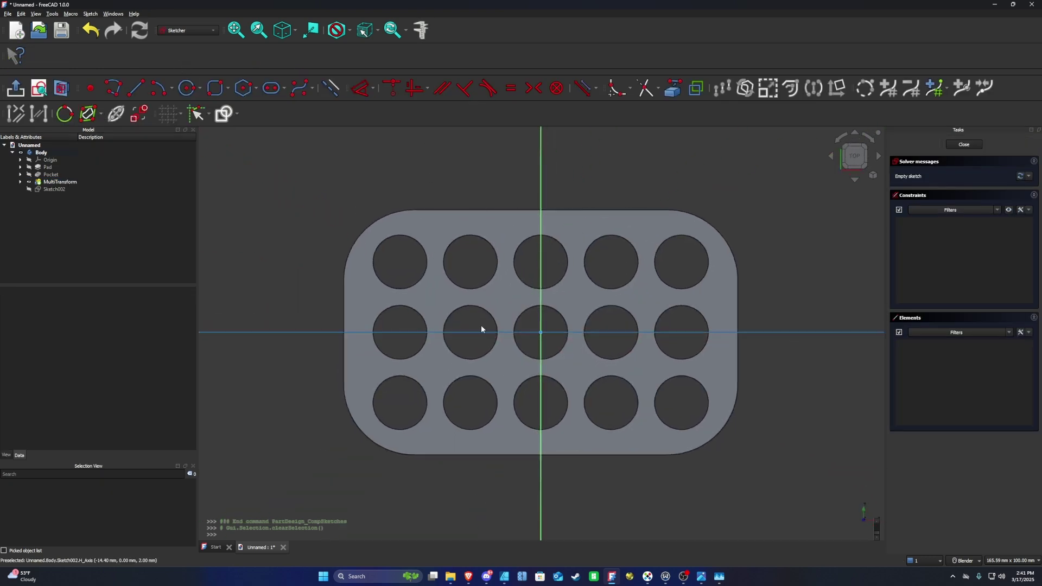
click(542, 367)
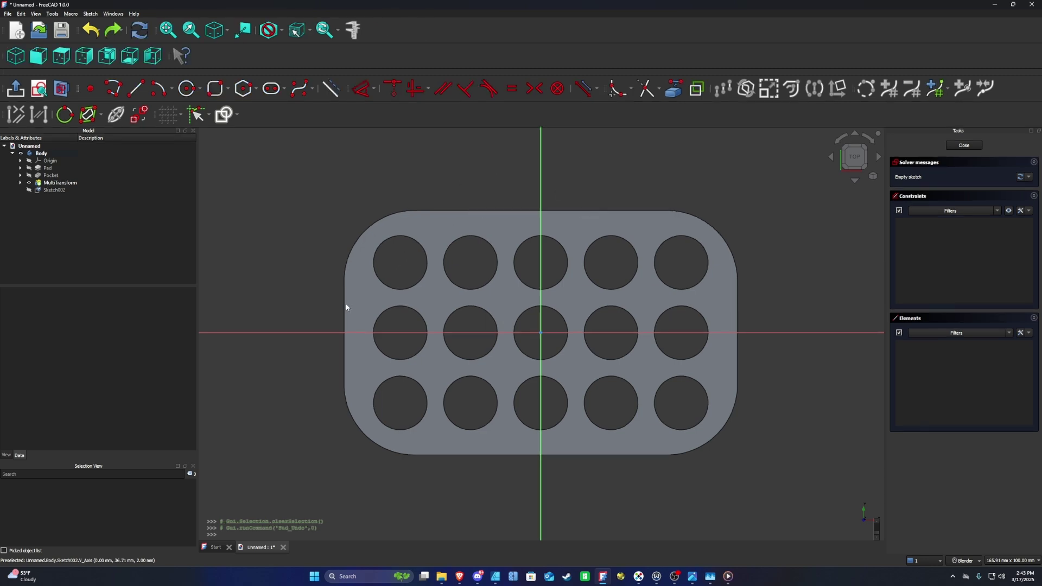
Bring the plate's upper straight edge, left straight edge and center hole into the sketch as external geometry.
click(675, 95)
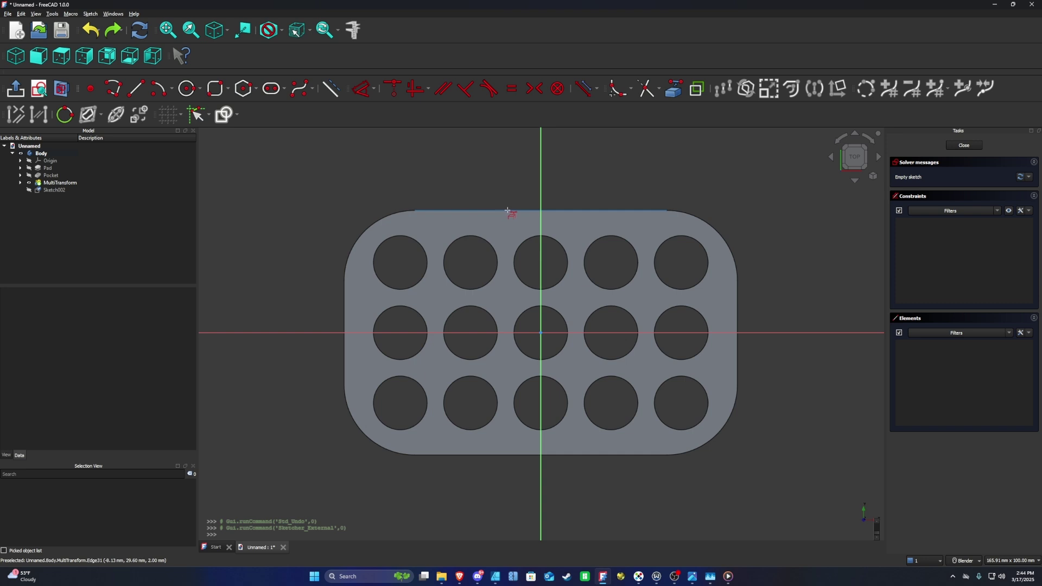
click(510, 213)
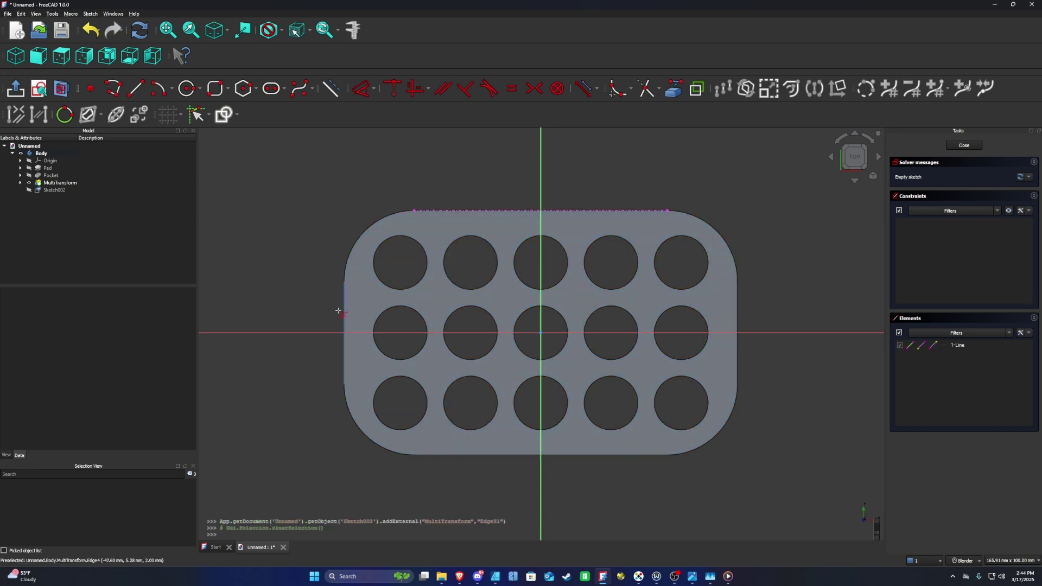
click(341, 311)
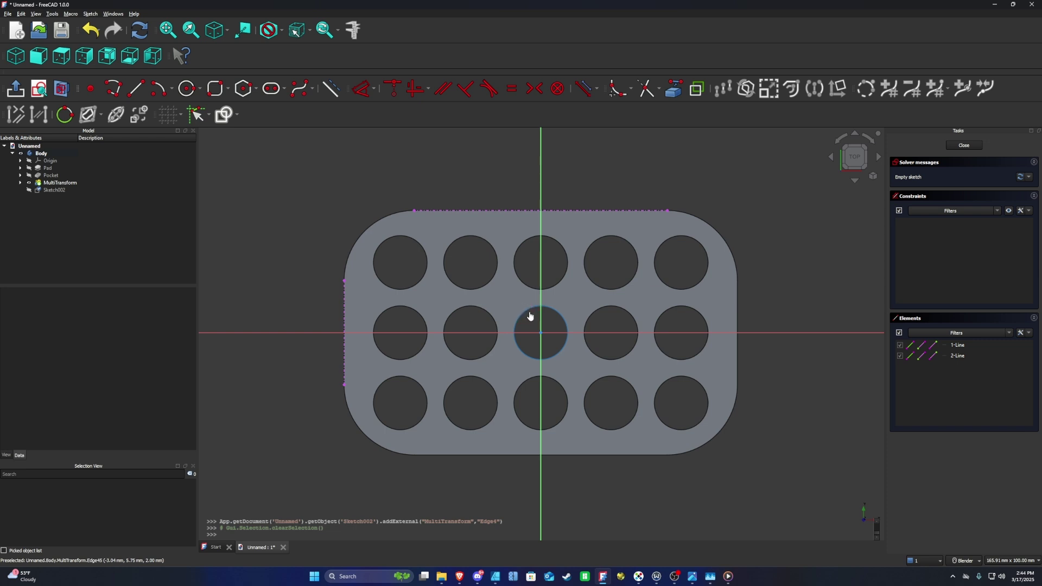
click(530, 317)
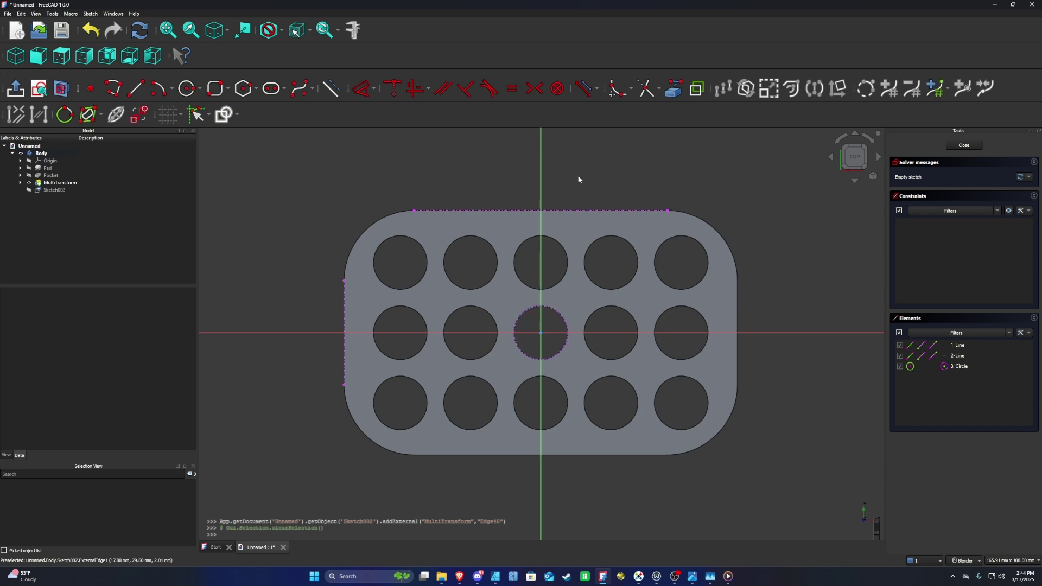
Add a reference dimension for the horizontal distance between the plate's left edge and the origin, placed above the plate.
click(361, 95)
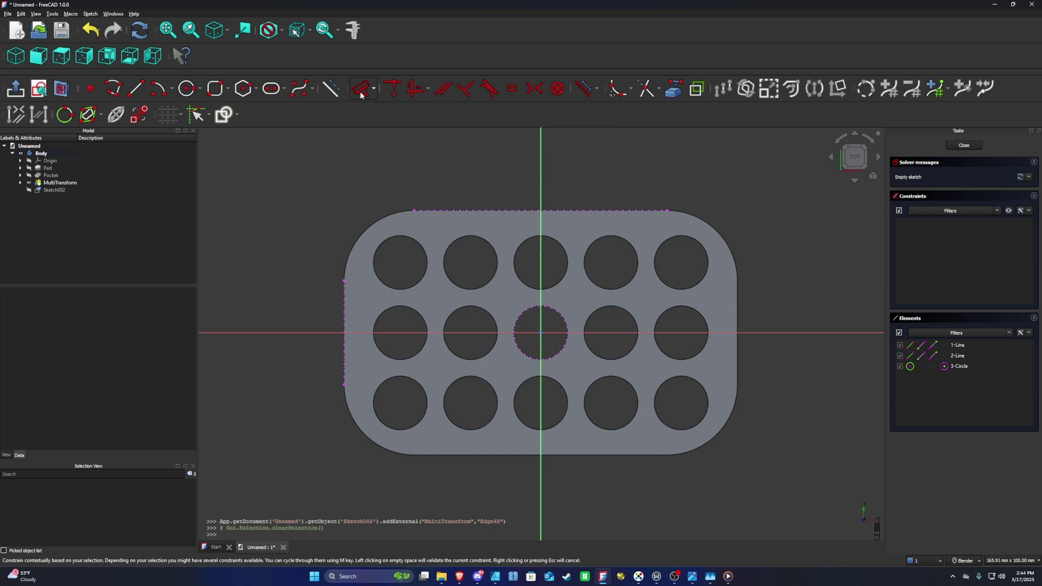
click(344, 333)
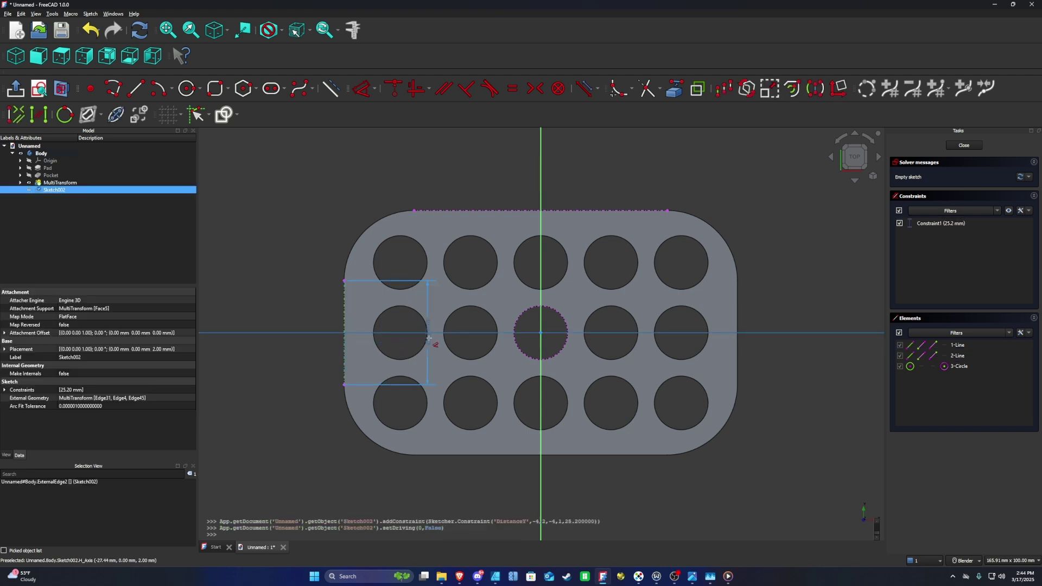
click(540, 332)
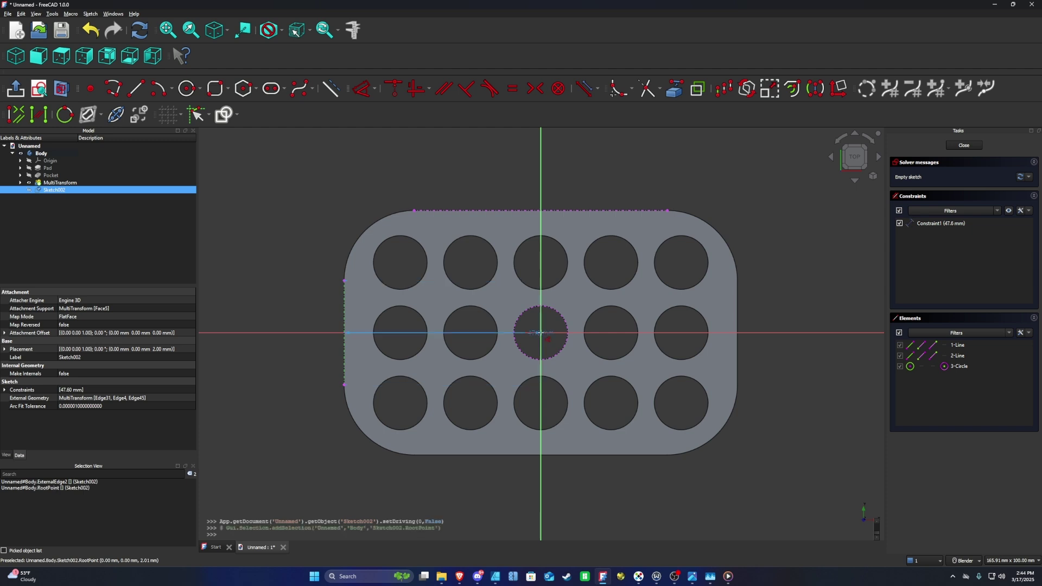
click(467, 166)
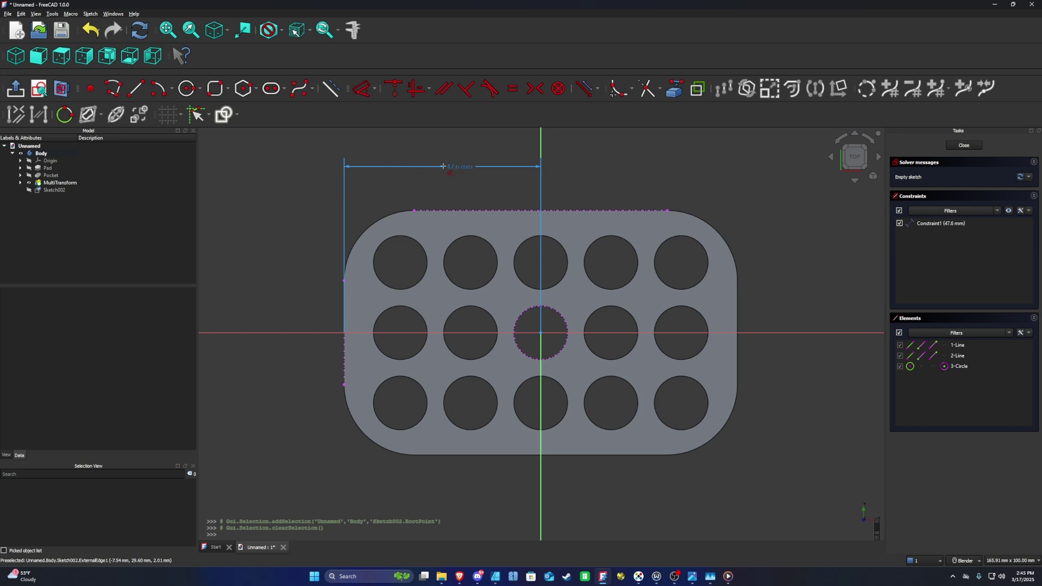
Add a reference dimension for the vertical distance between the plate's upper edge and the origin, placed beside the plate.
click(541, 209)
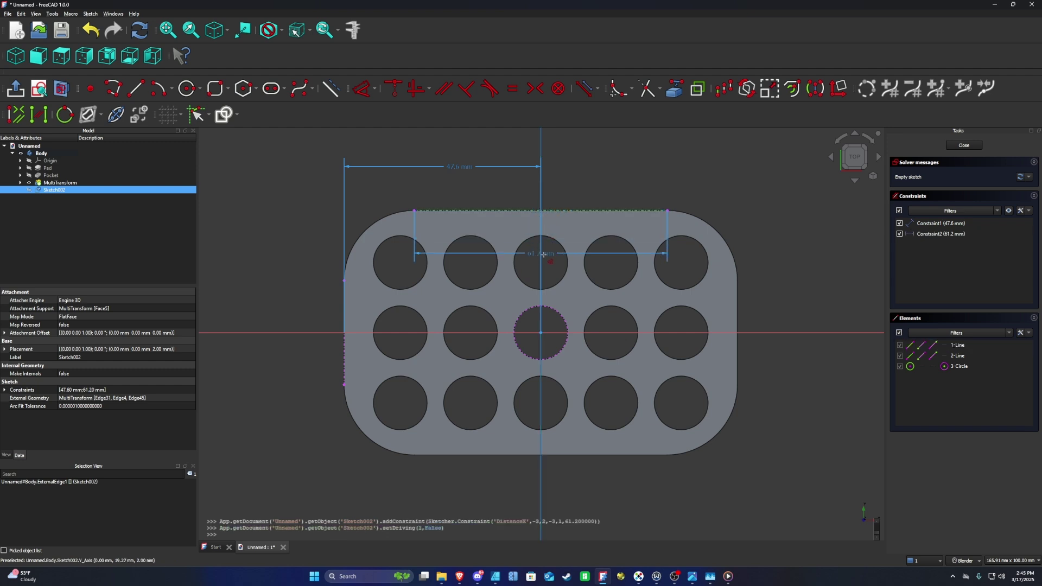
click(547, 338)
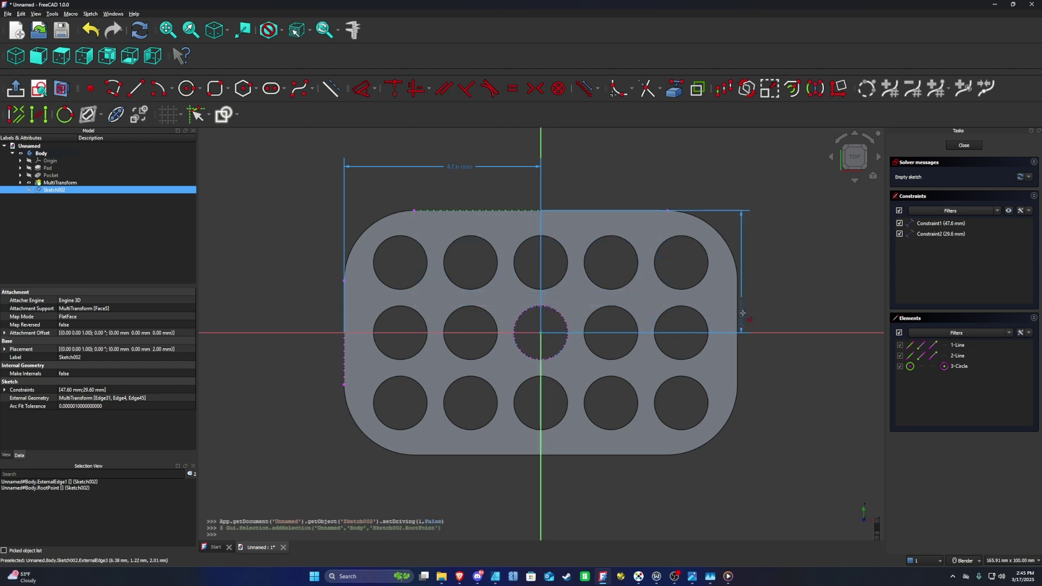
click(783, 254)
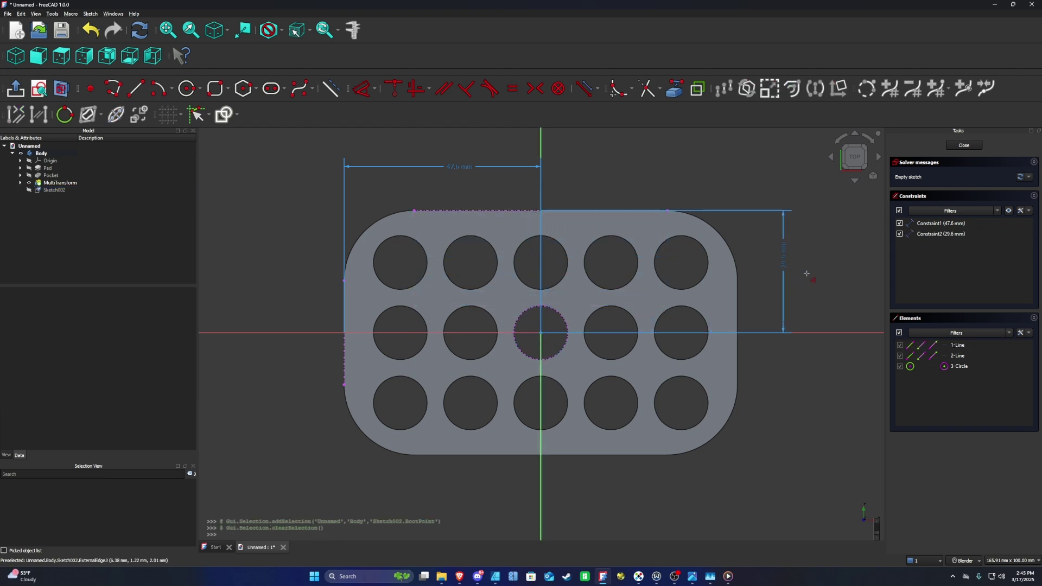
key(Escape)
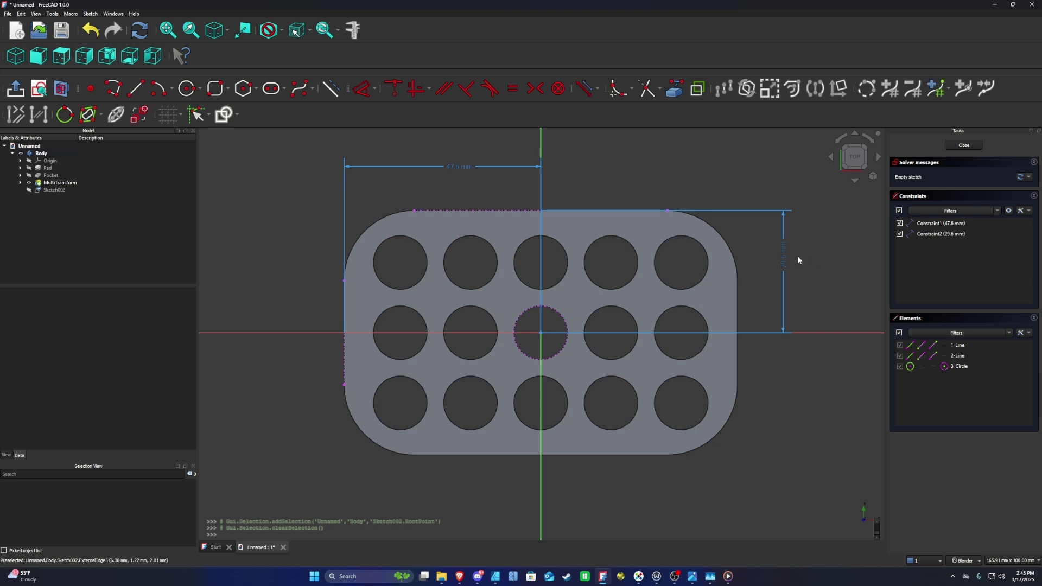